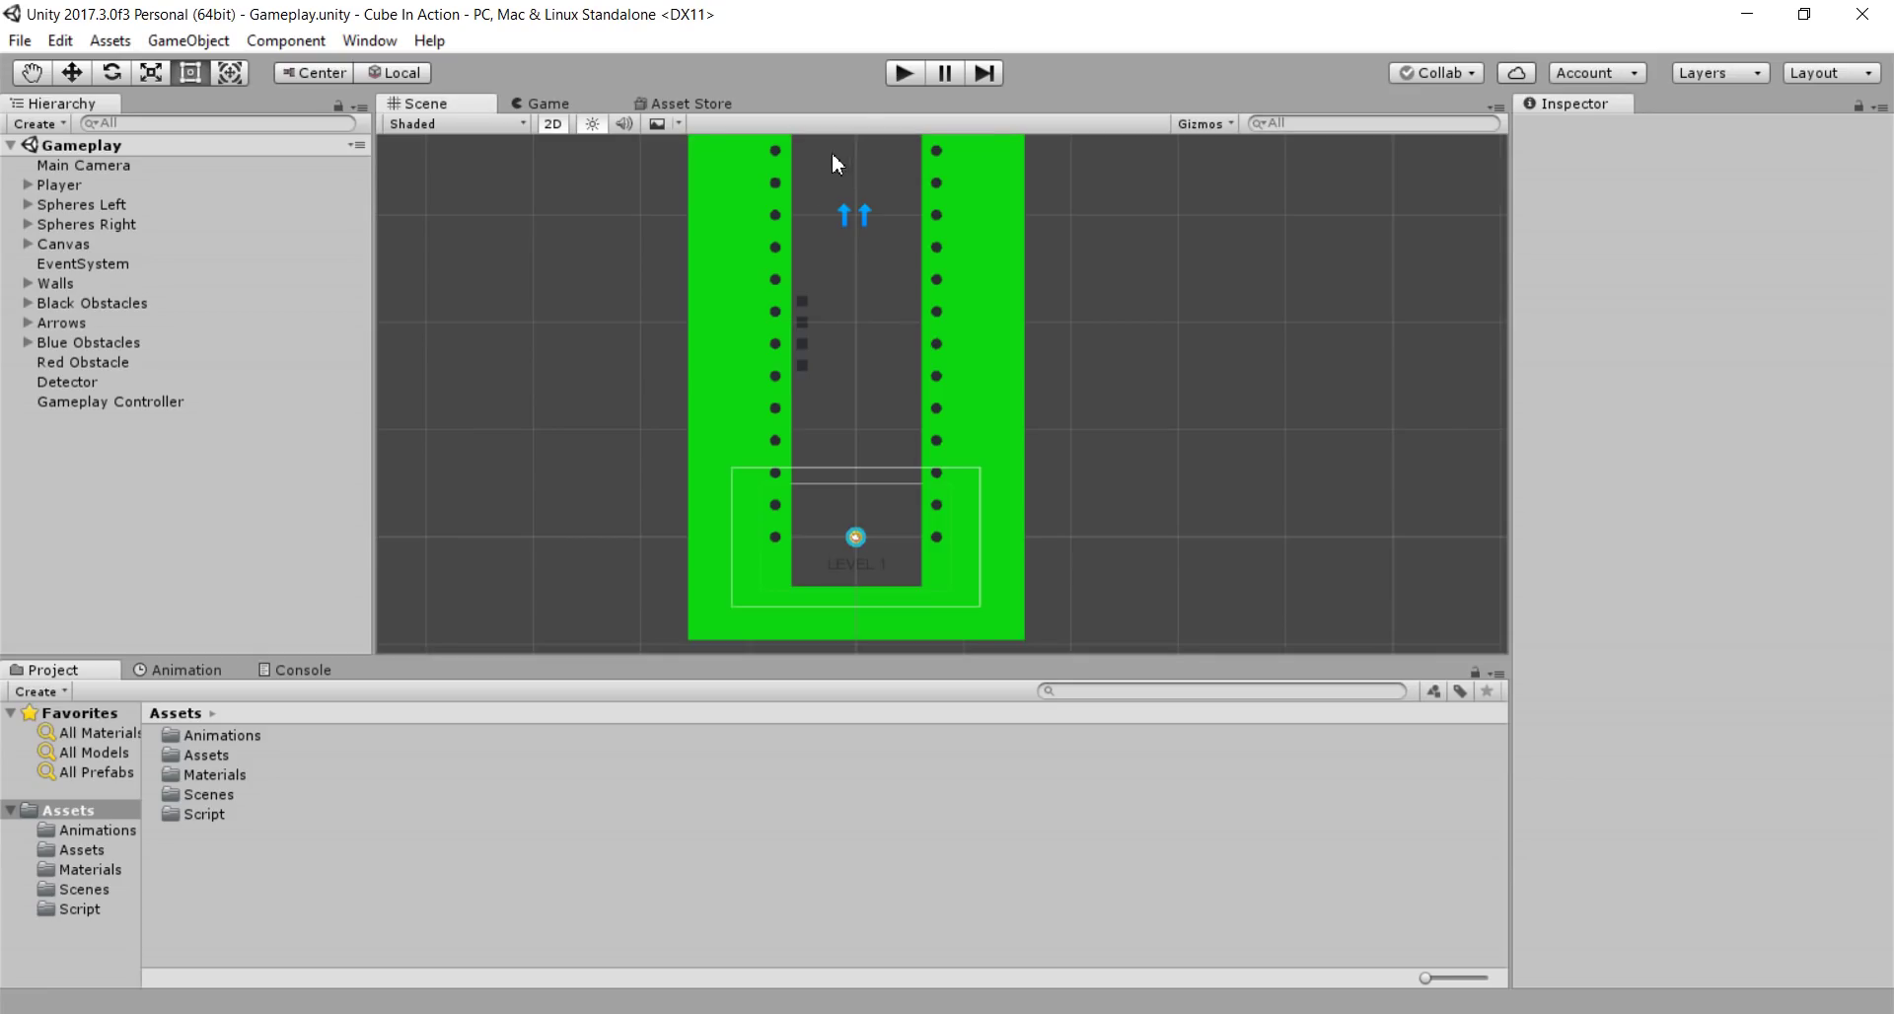
Step: Play-test the finished Gameplay scene through to the finish and stop play mode
left_click(903, 73)
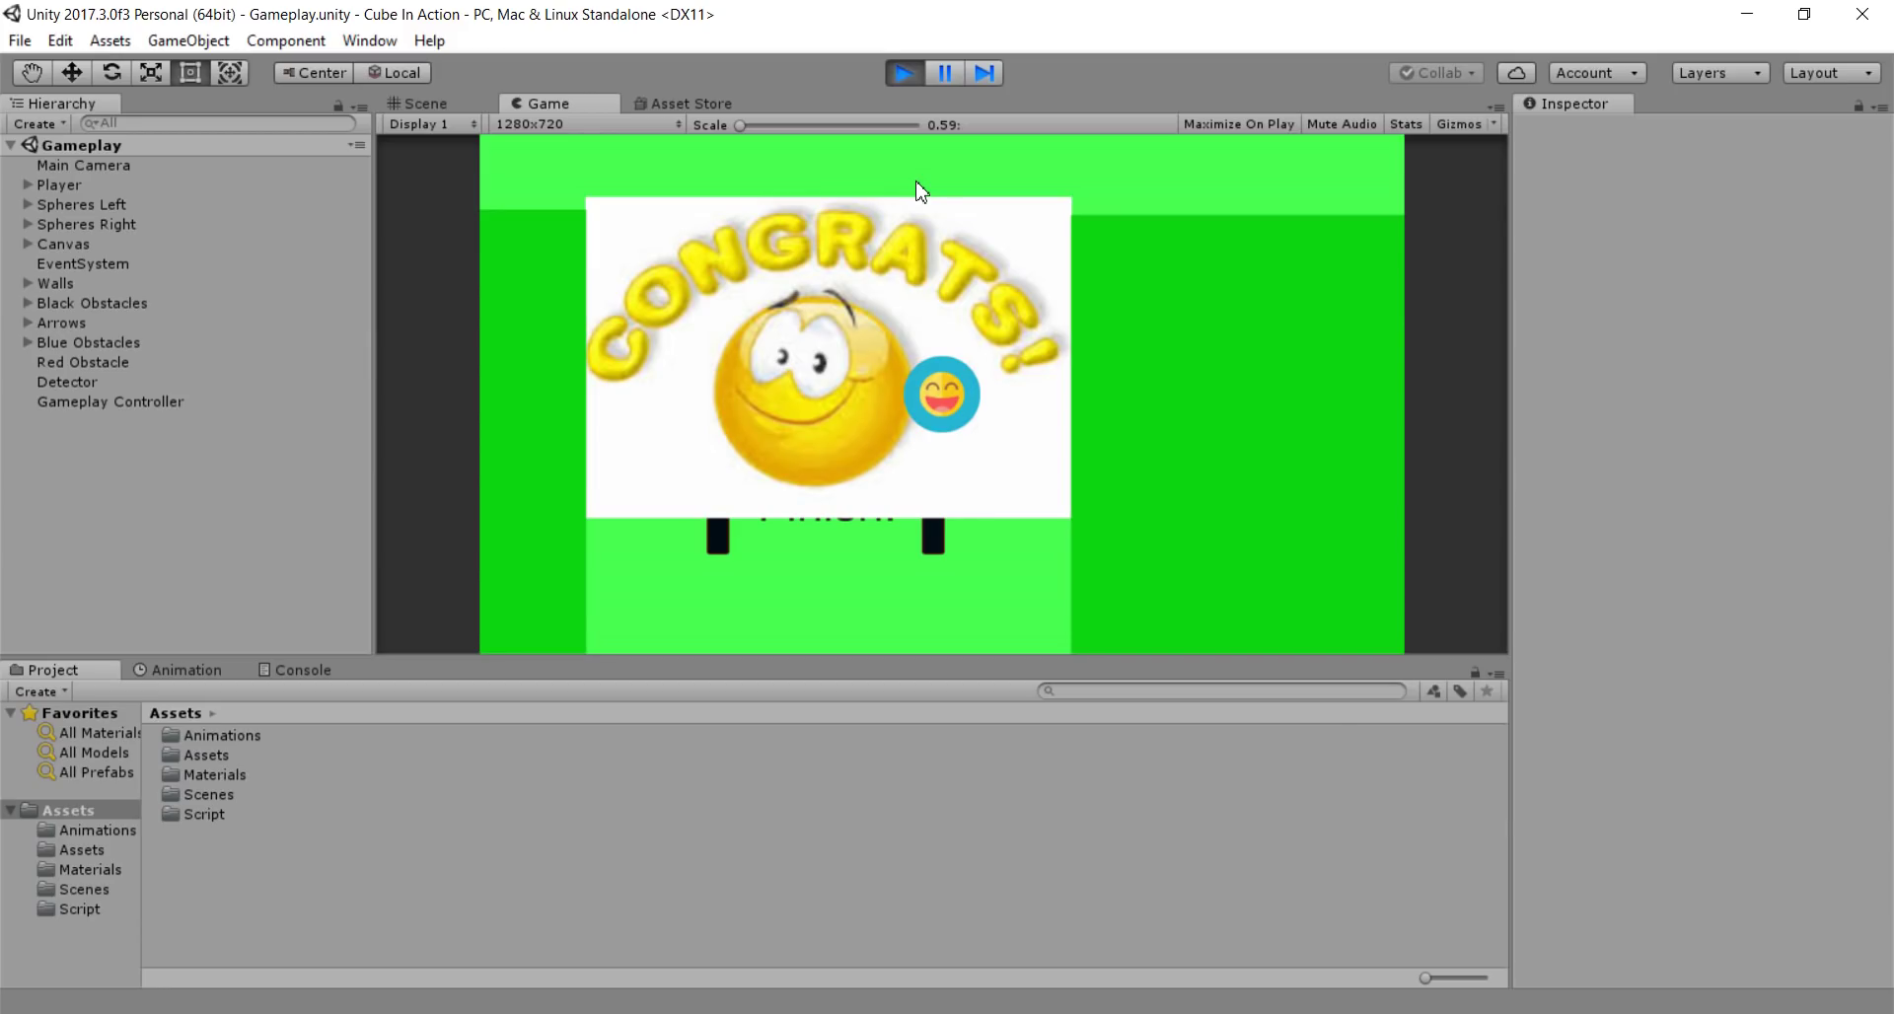
left_click(905, 77)
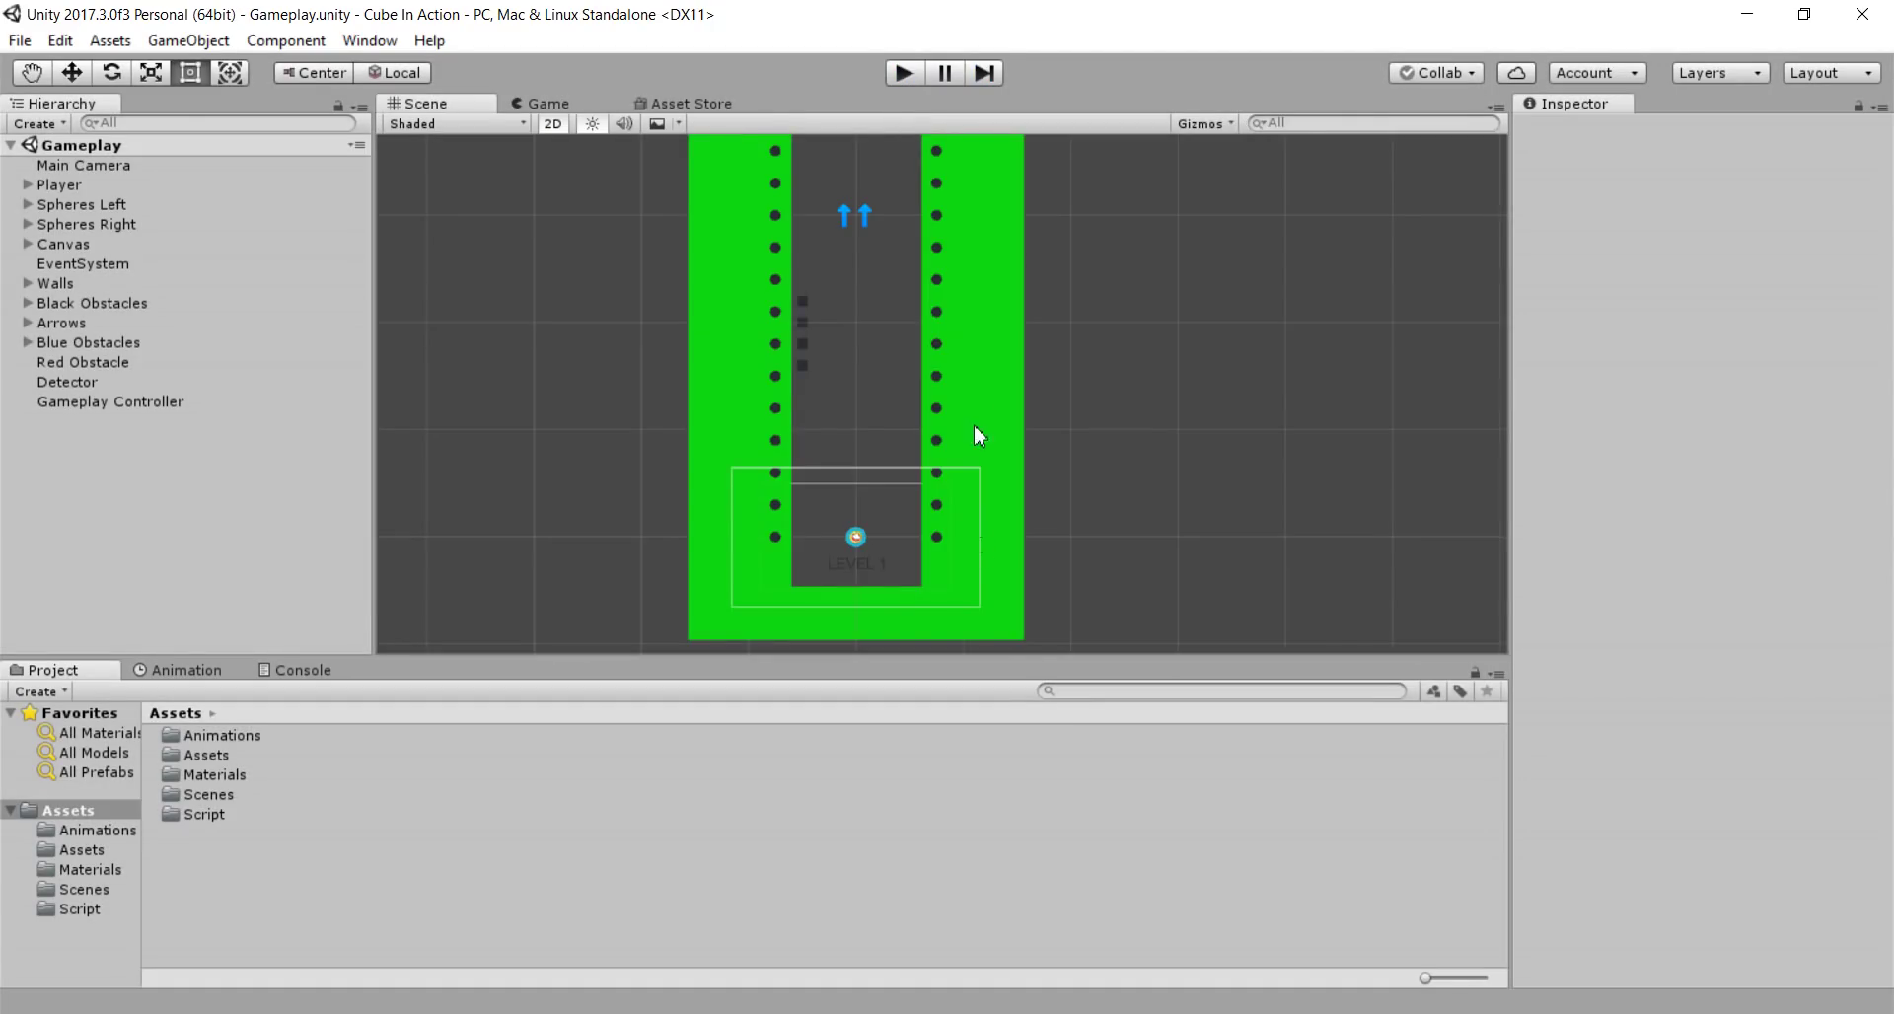
Step: Examine the finished level's layout in the scene, inspecting its black obstacles, Red Obstacle and rotating blue obstacles
mouse_move(982, 273)
middle_mouse_down()
mouse_move(979, 876)
mouse_move(1000, 826)
mouse_move(1015, 286)
middle_mouse_up()
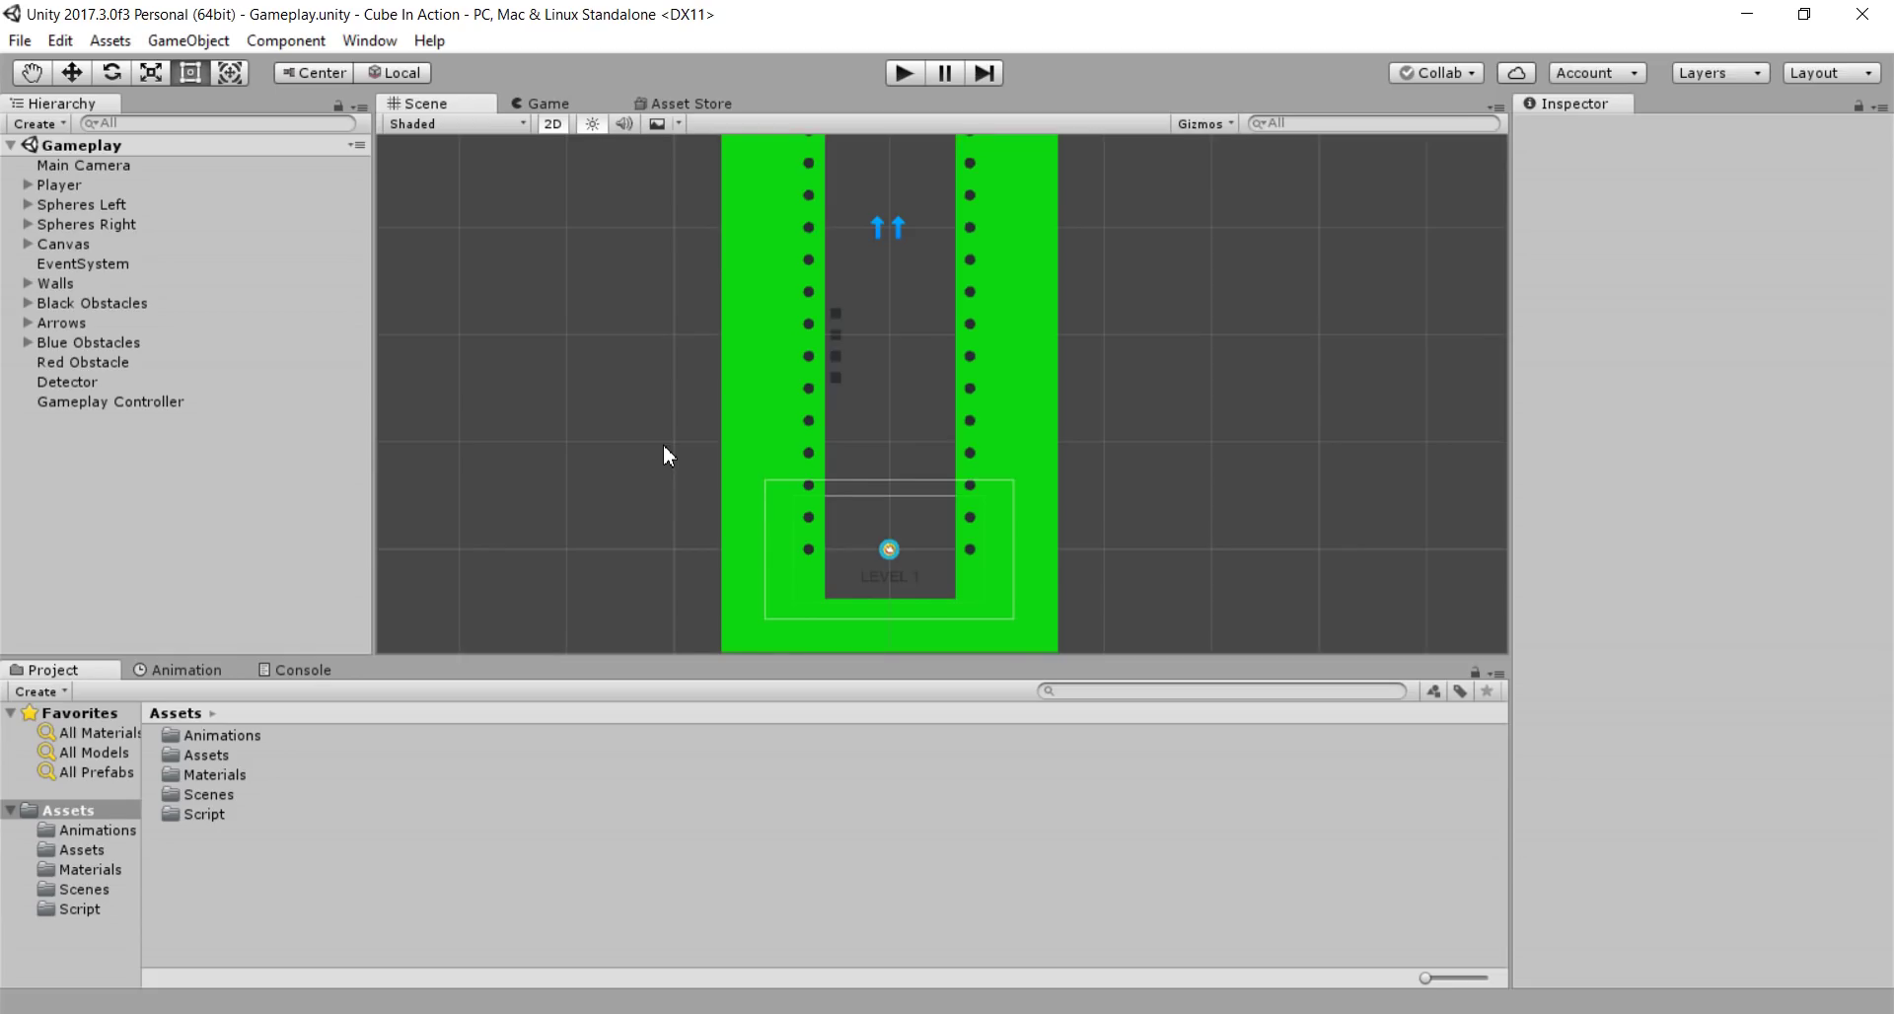
middle_click_drag(897, 339, 892, 317)
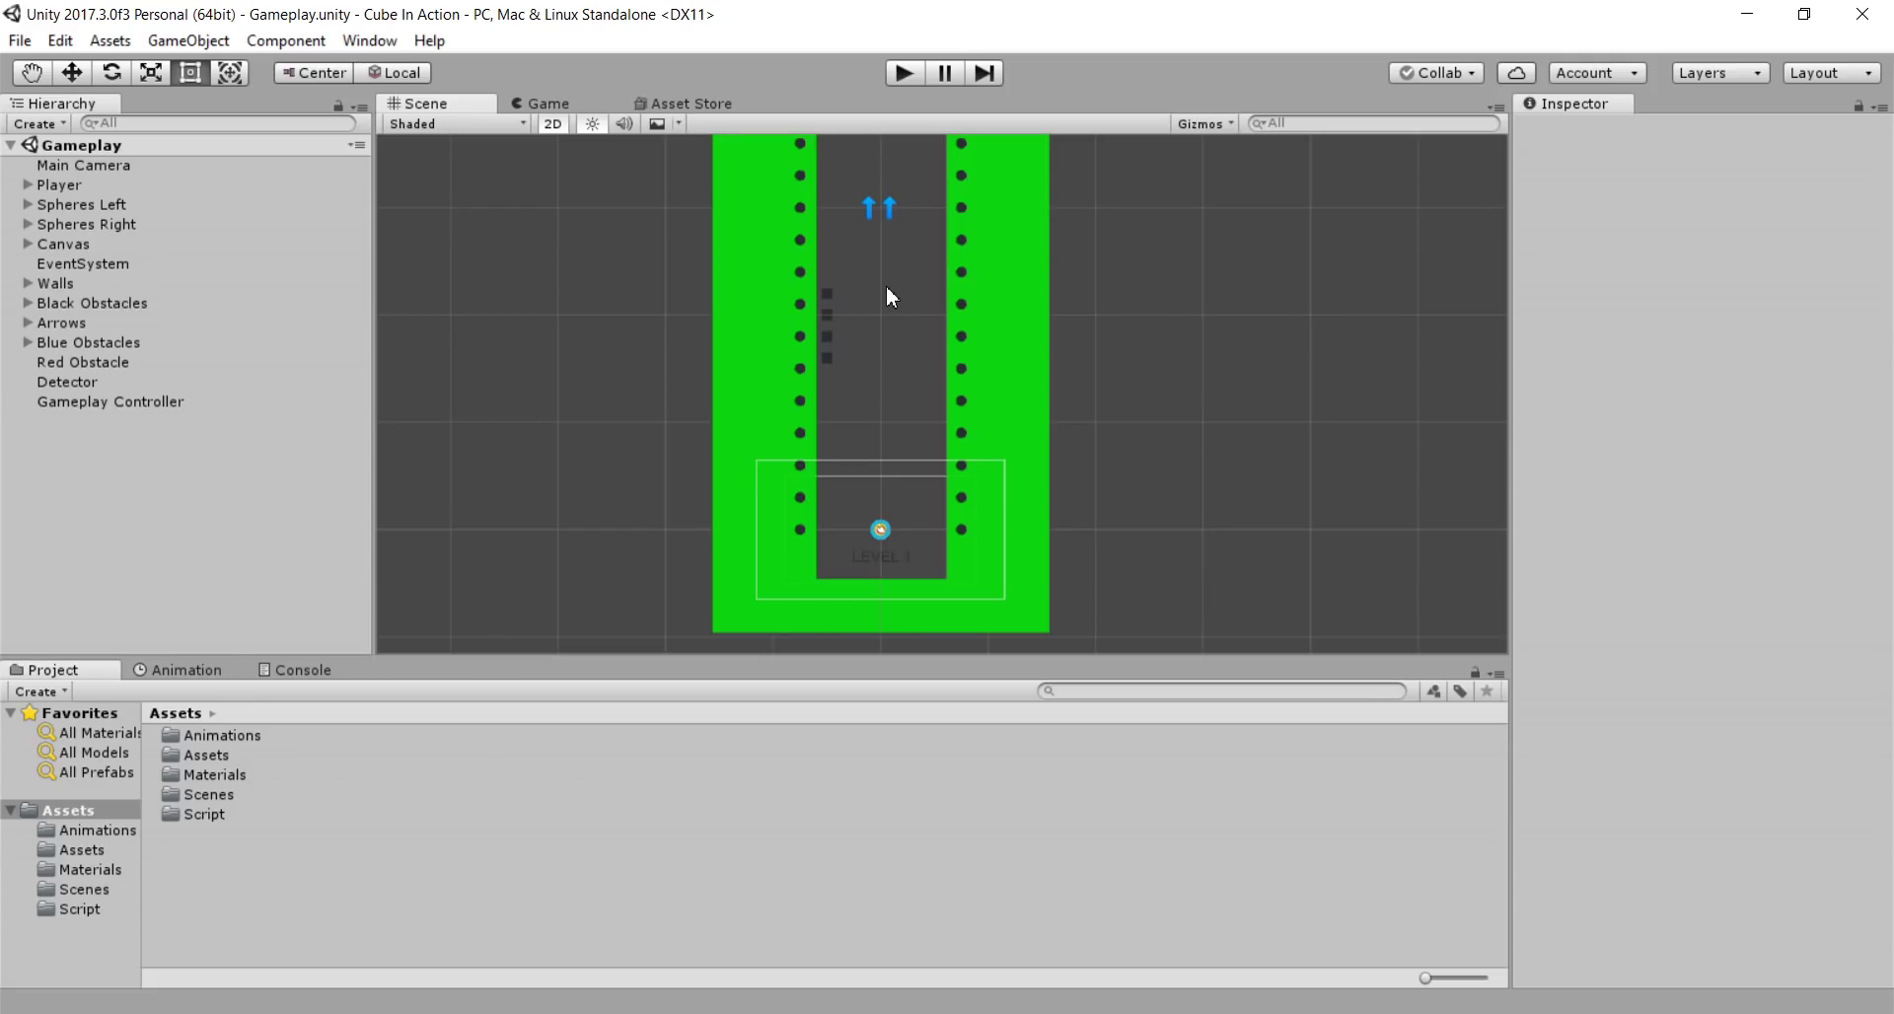
middle_click_drag(886, 281, 859, 394)
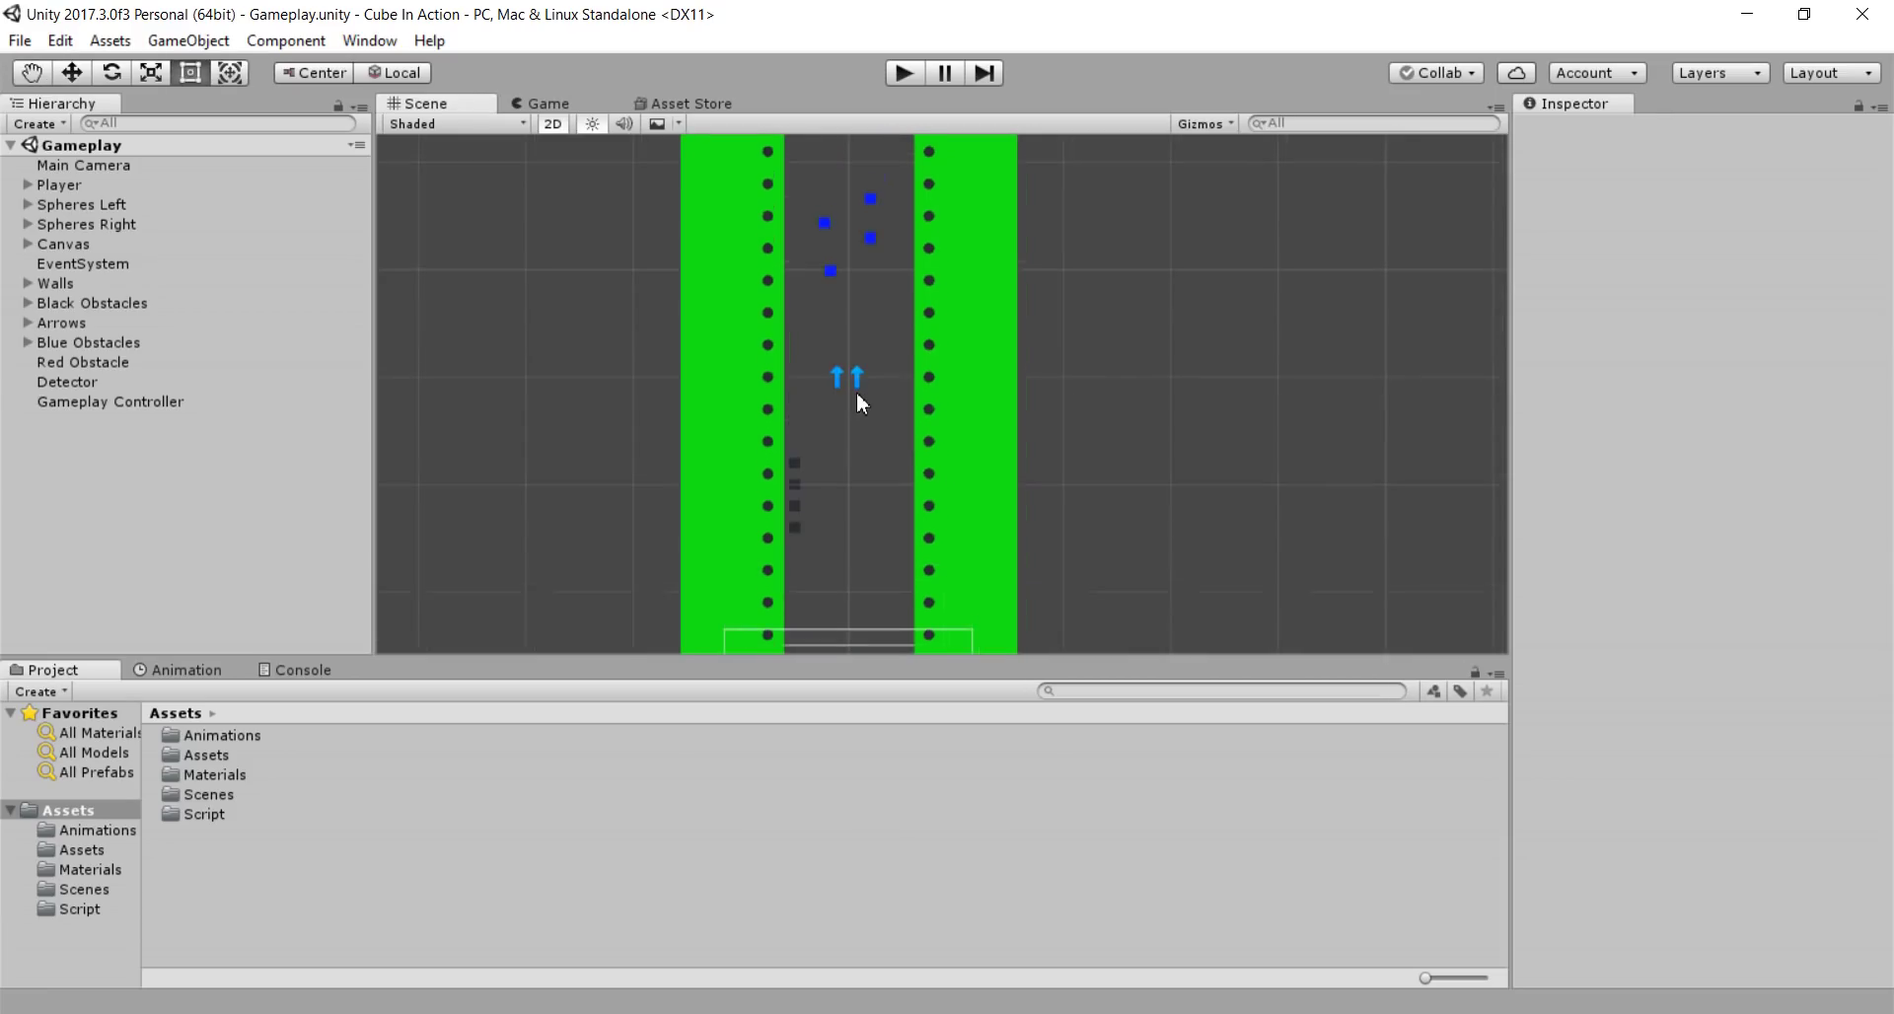
left_click(797, 464)
left_click(857, 431)
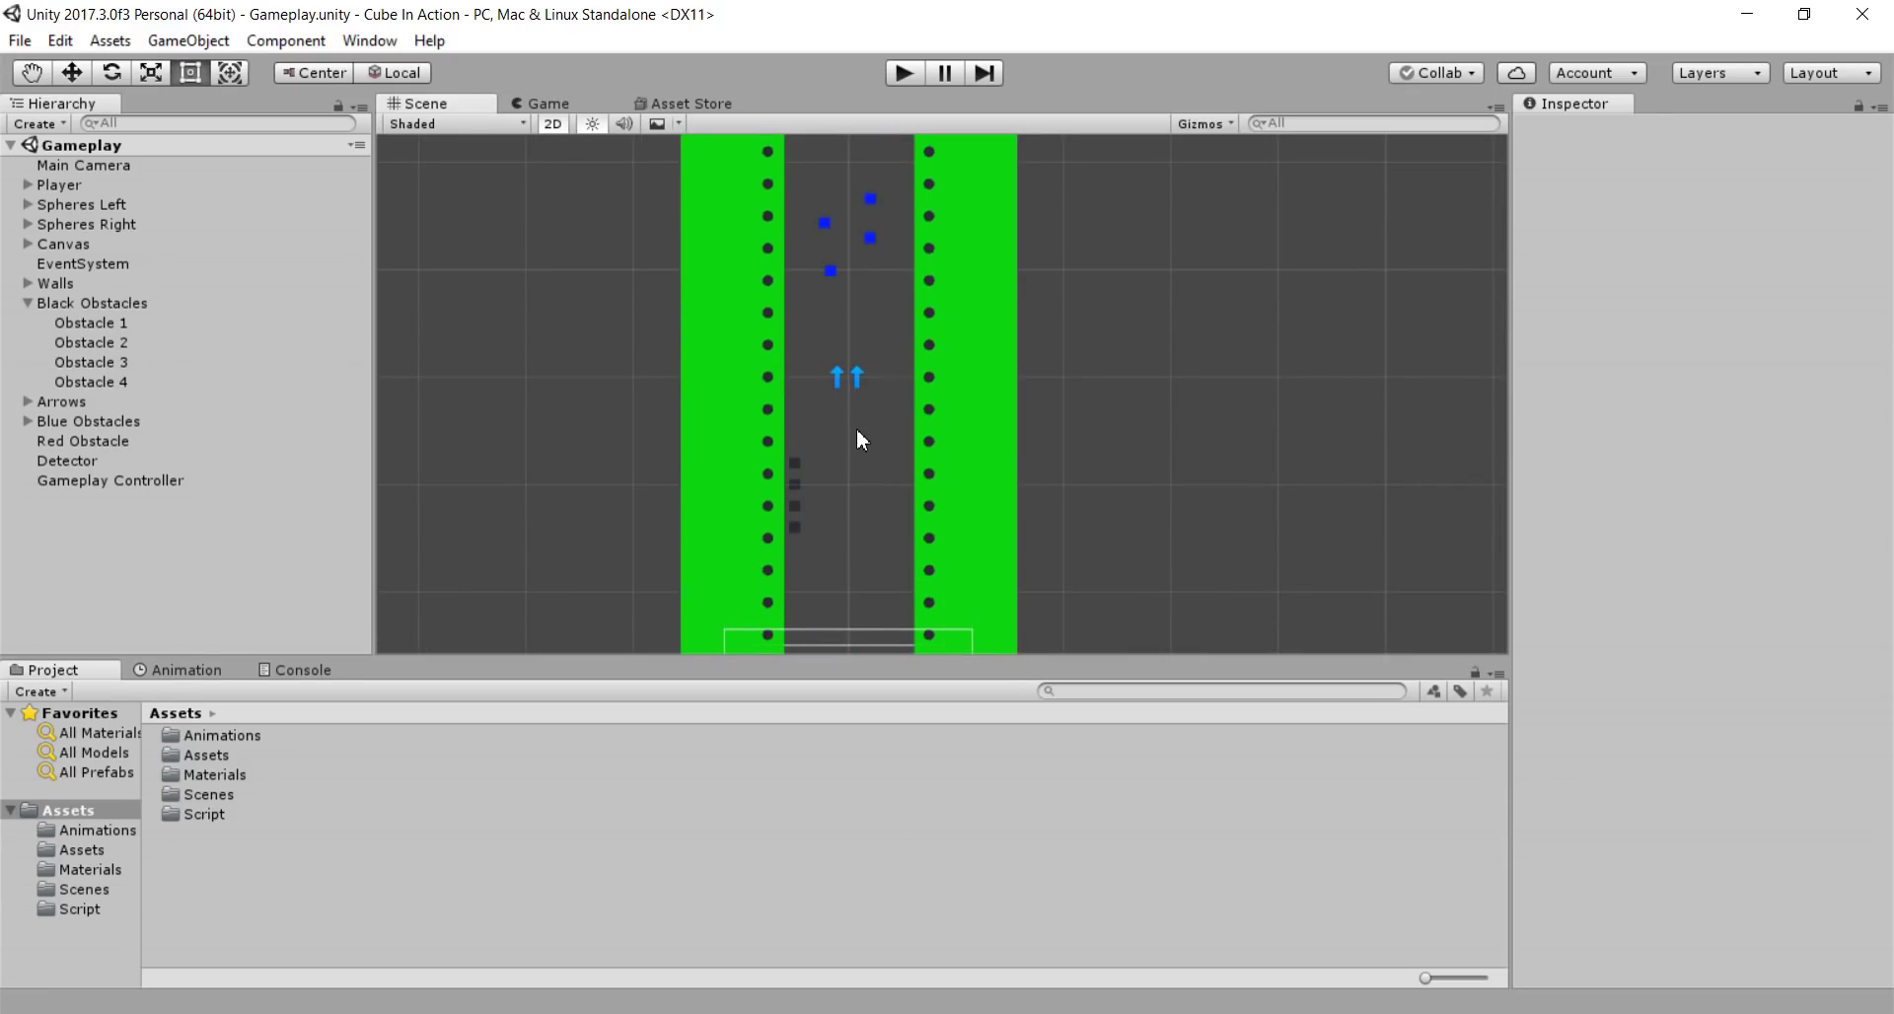
middle_click_drag(874, 345, 854, 520)
middle_click_drag(844, 432, 828, 636)
left_click(767, 332)
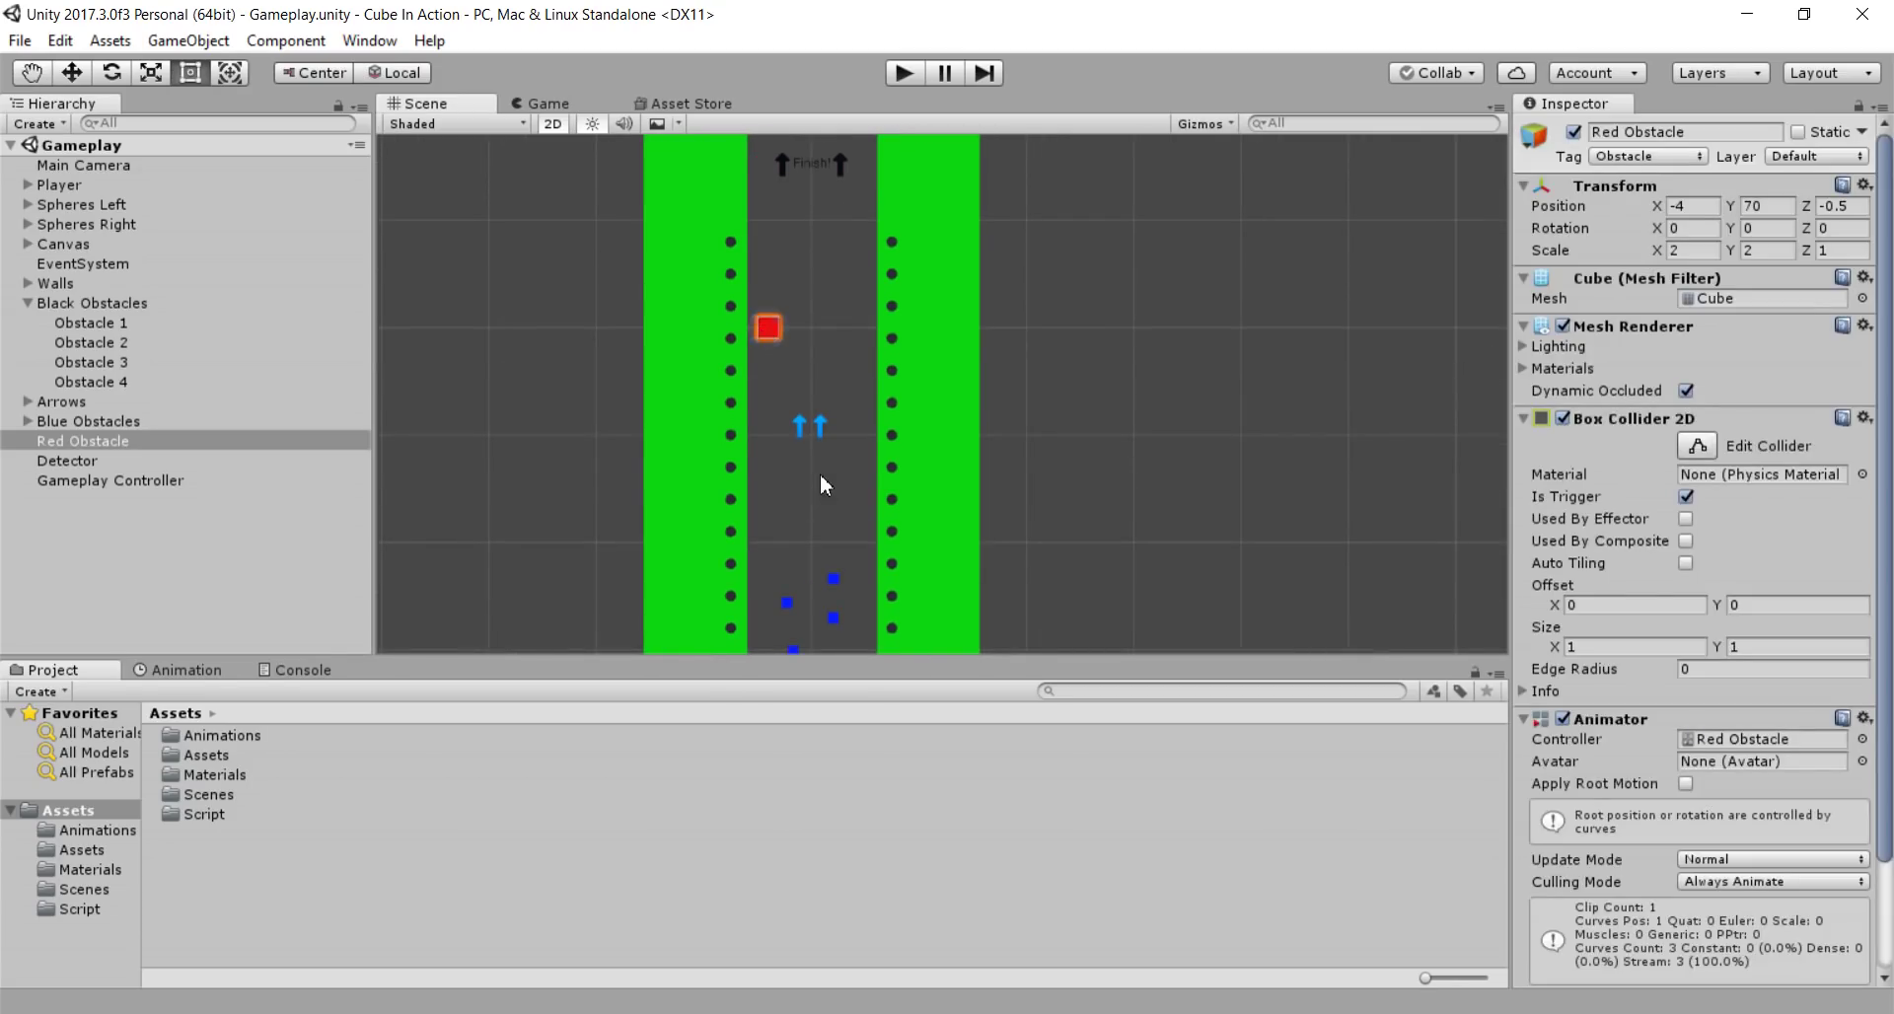
middle_click_drag(821, 469, 829, 357)
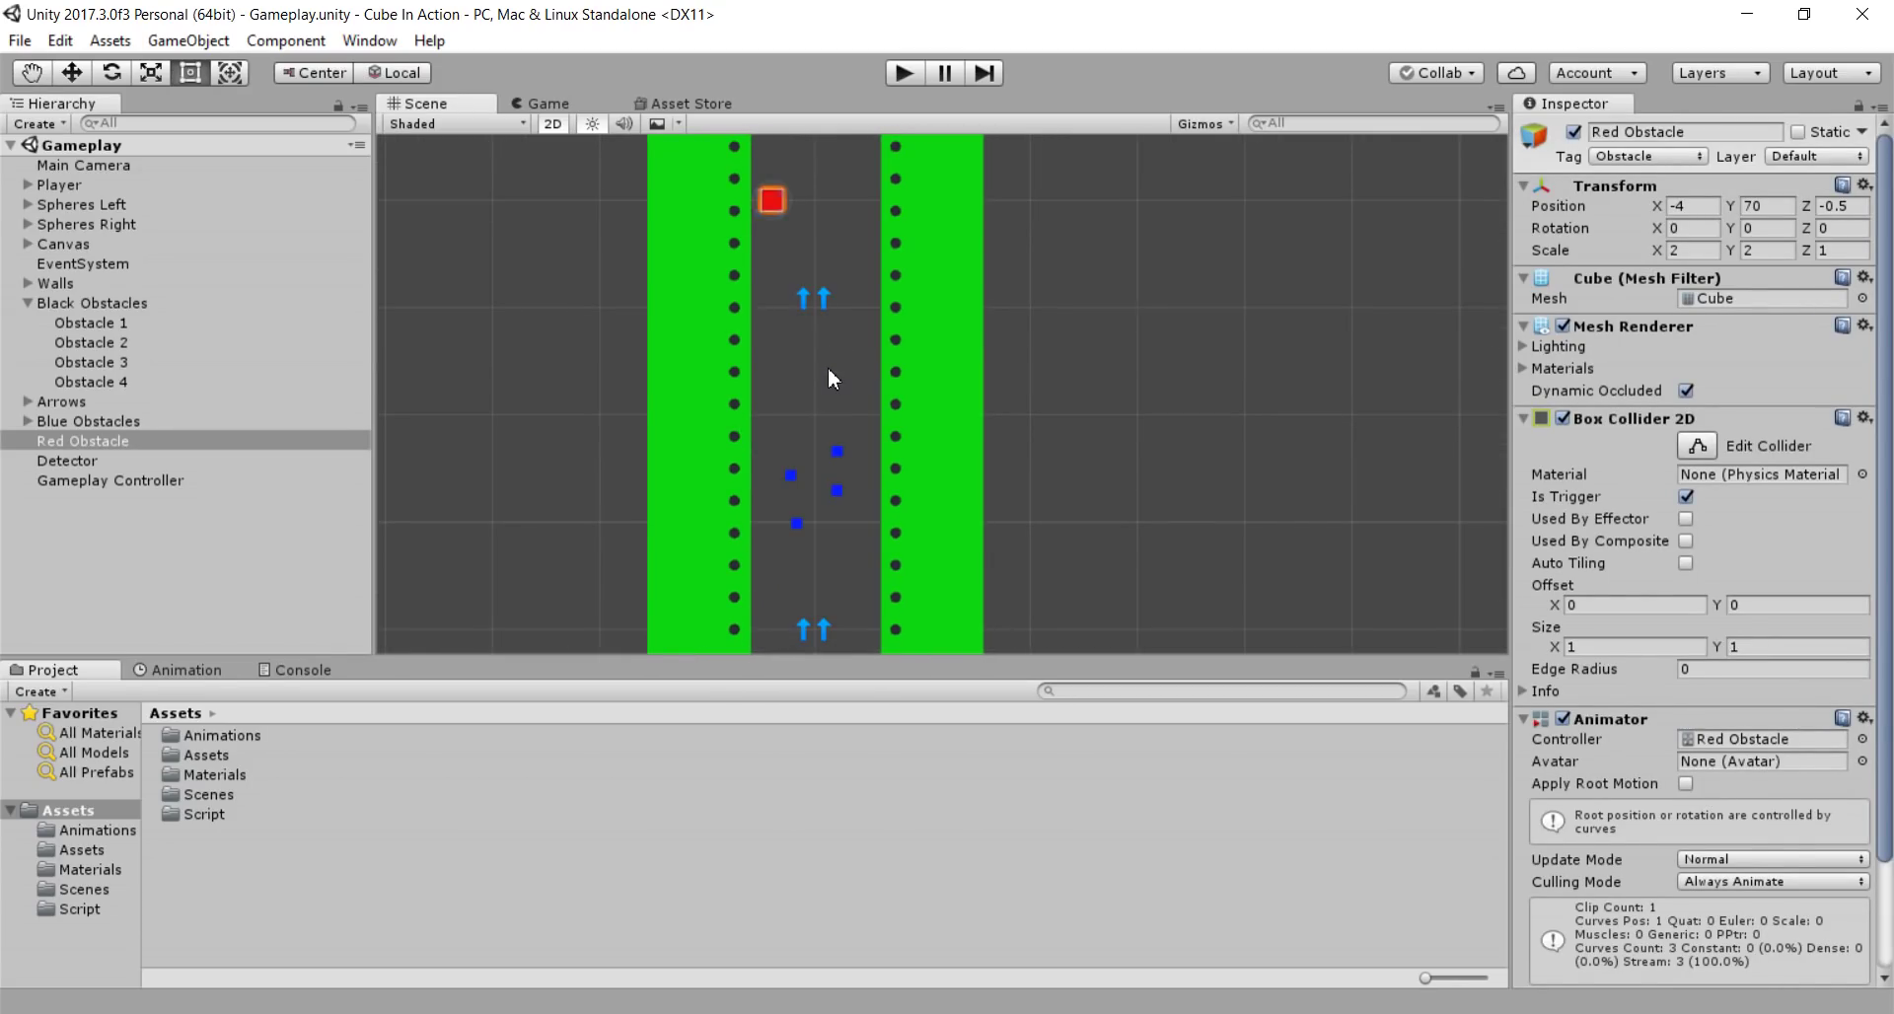
middle_click_drag(827, 367, 807, 353)
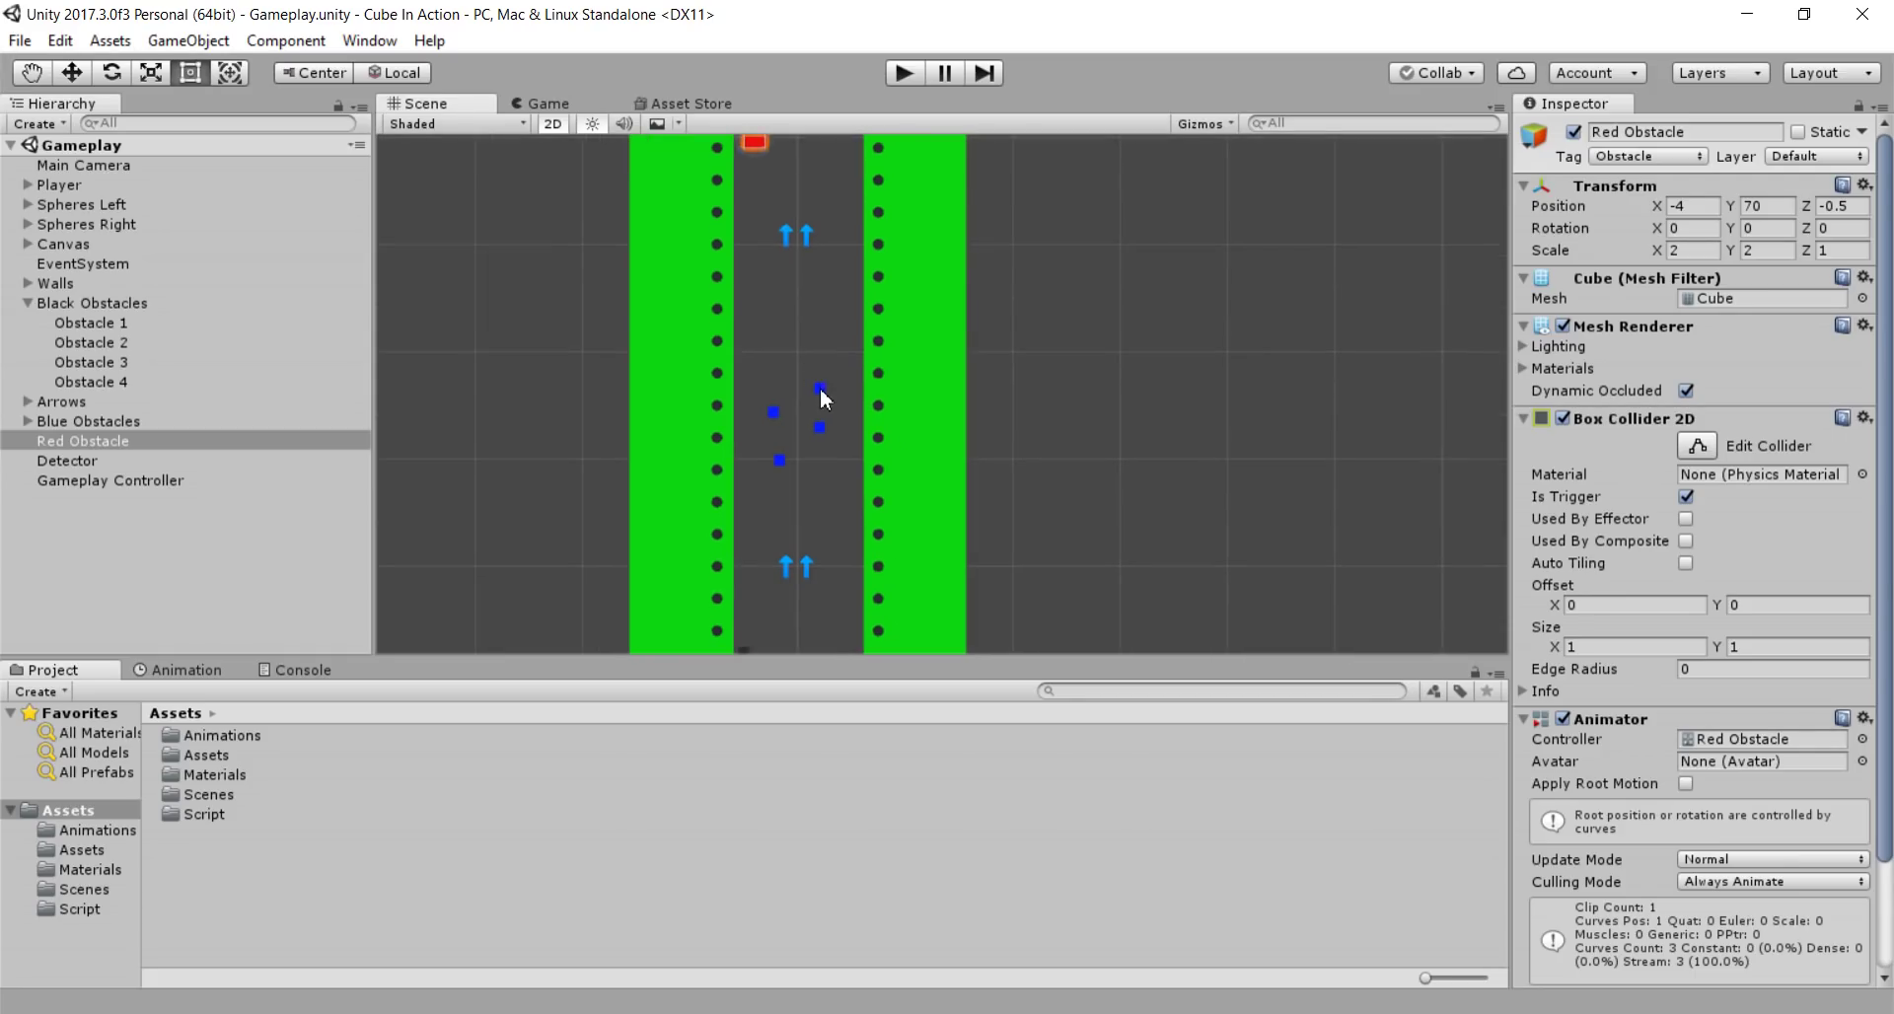
left_click(820, 388)
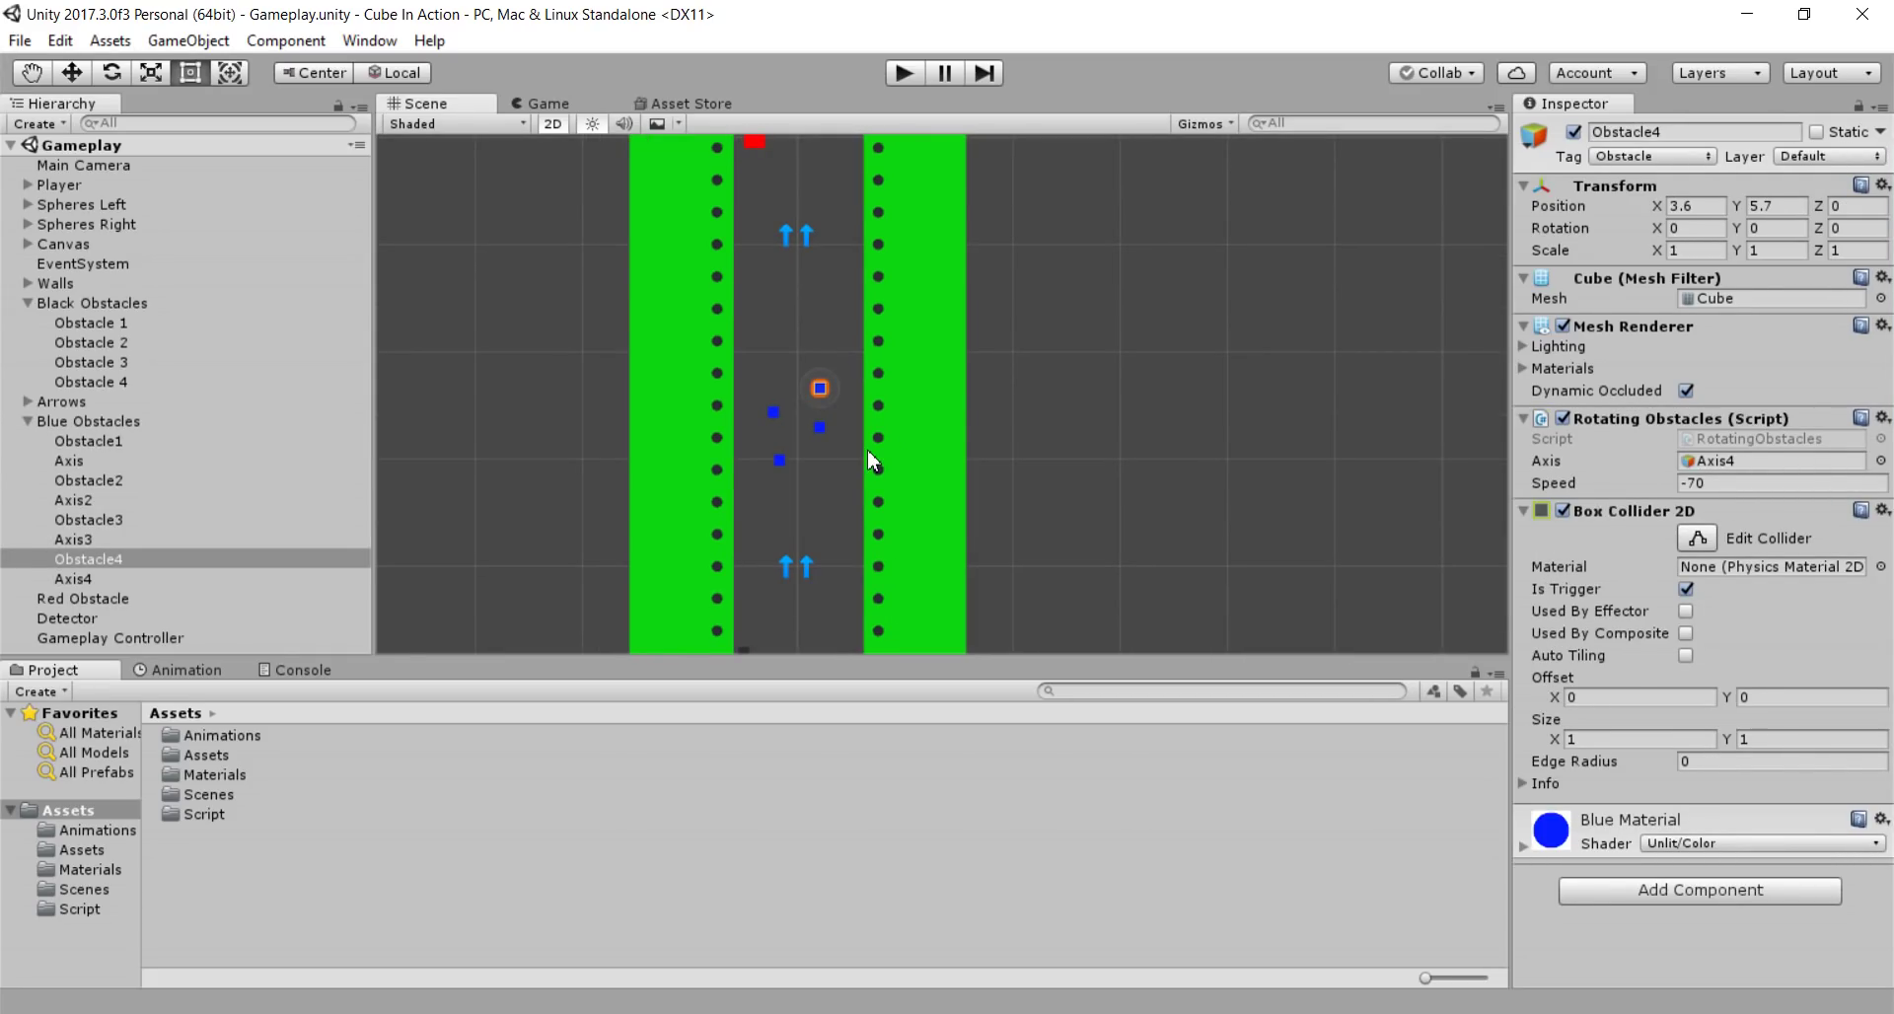
mouse_move(564, 540)
middle_mouse_down()
mouse_move(596, 405)
mouse_move(581, 333)
middle_mouse_up()
middle_click_drag(576, 455, 559, 351)
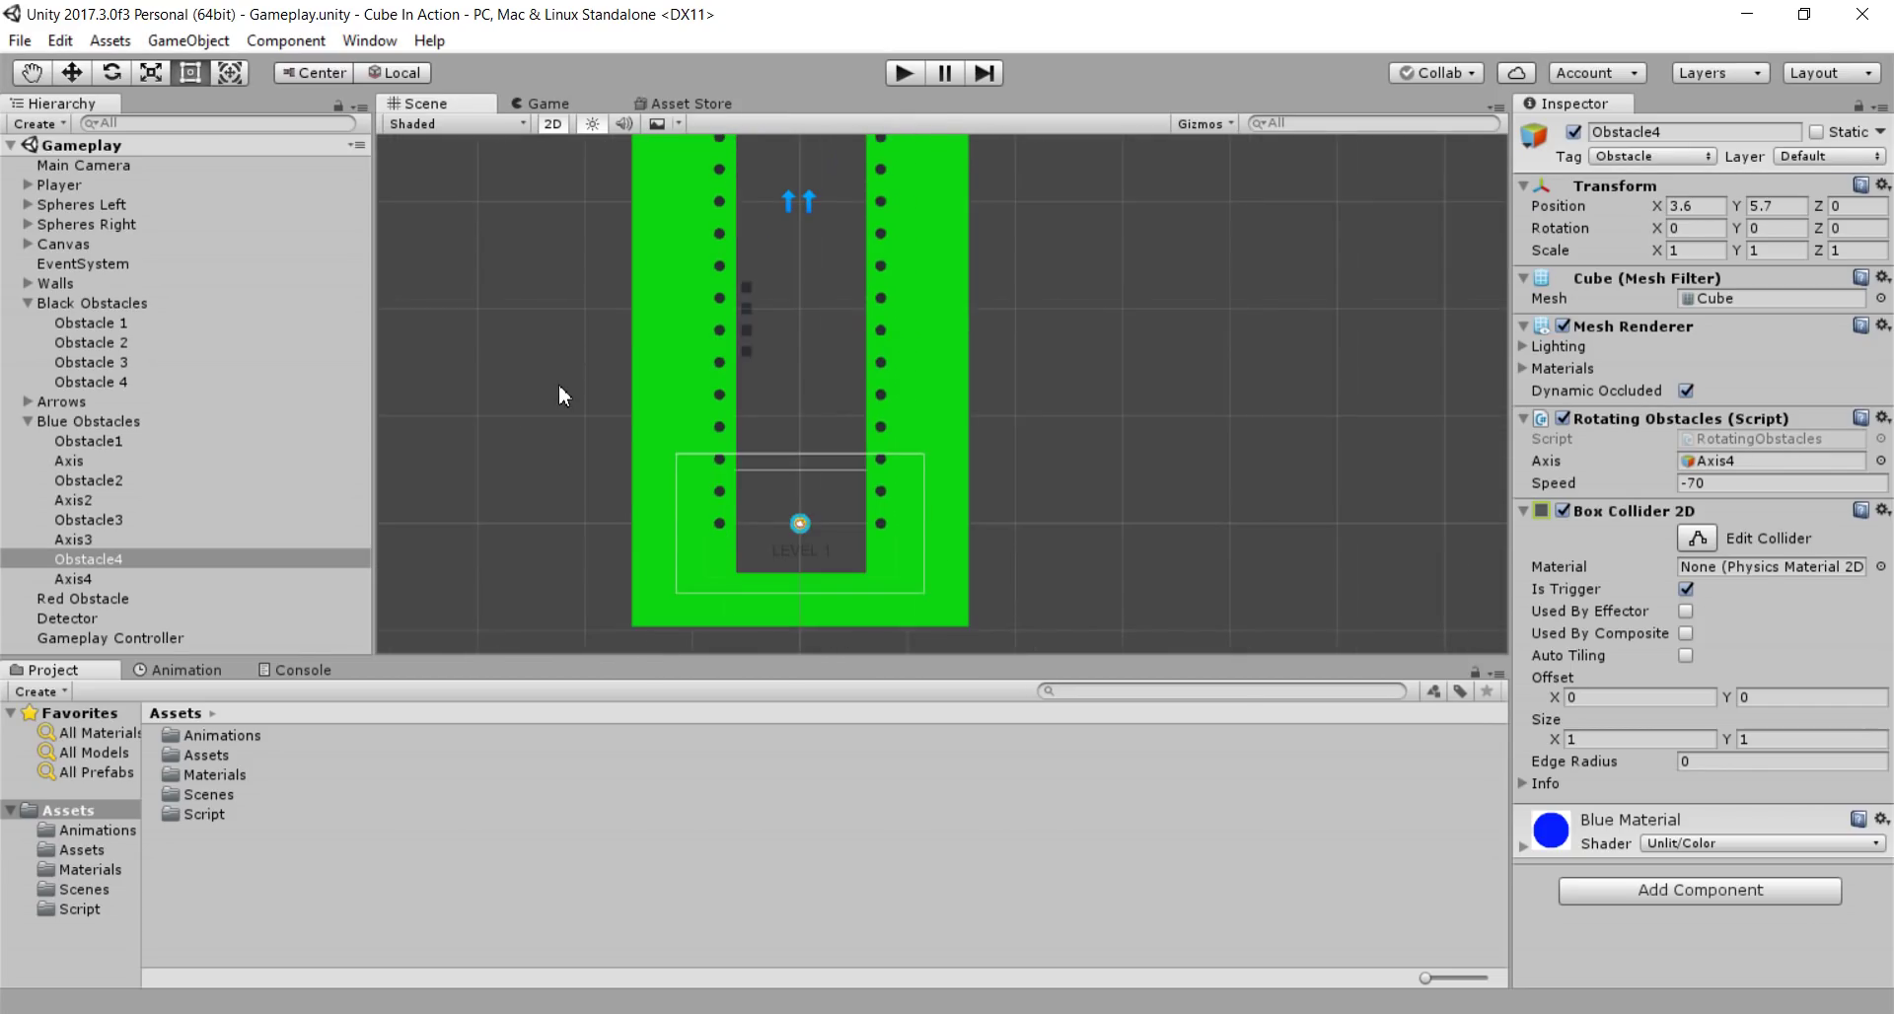
left_click(560, 385)
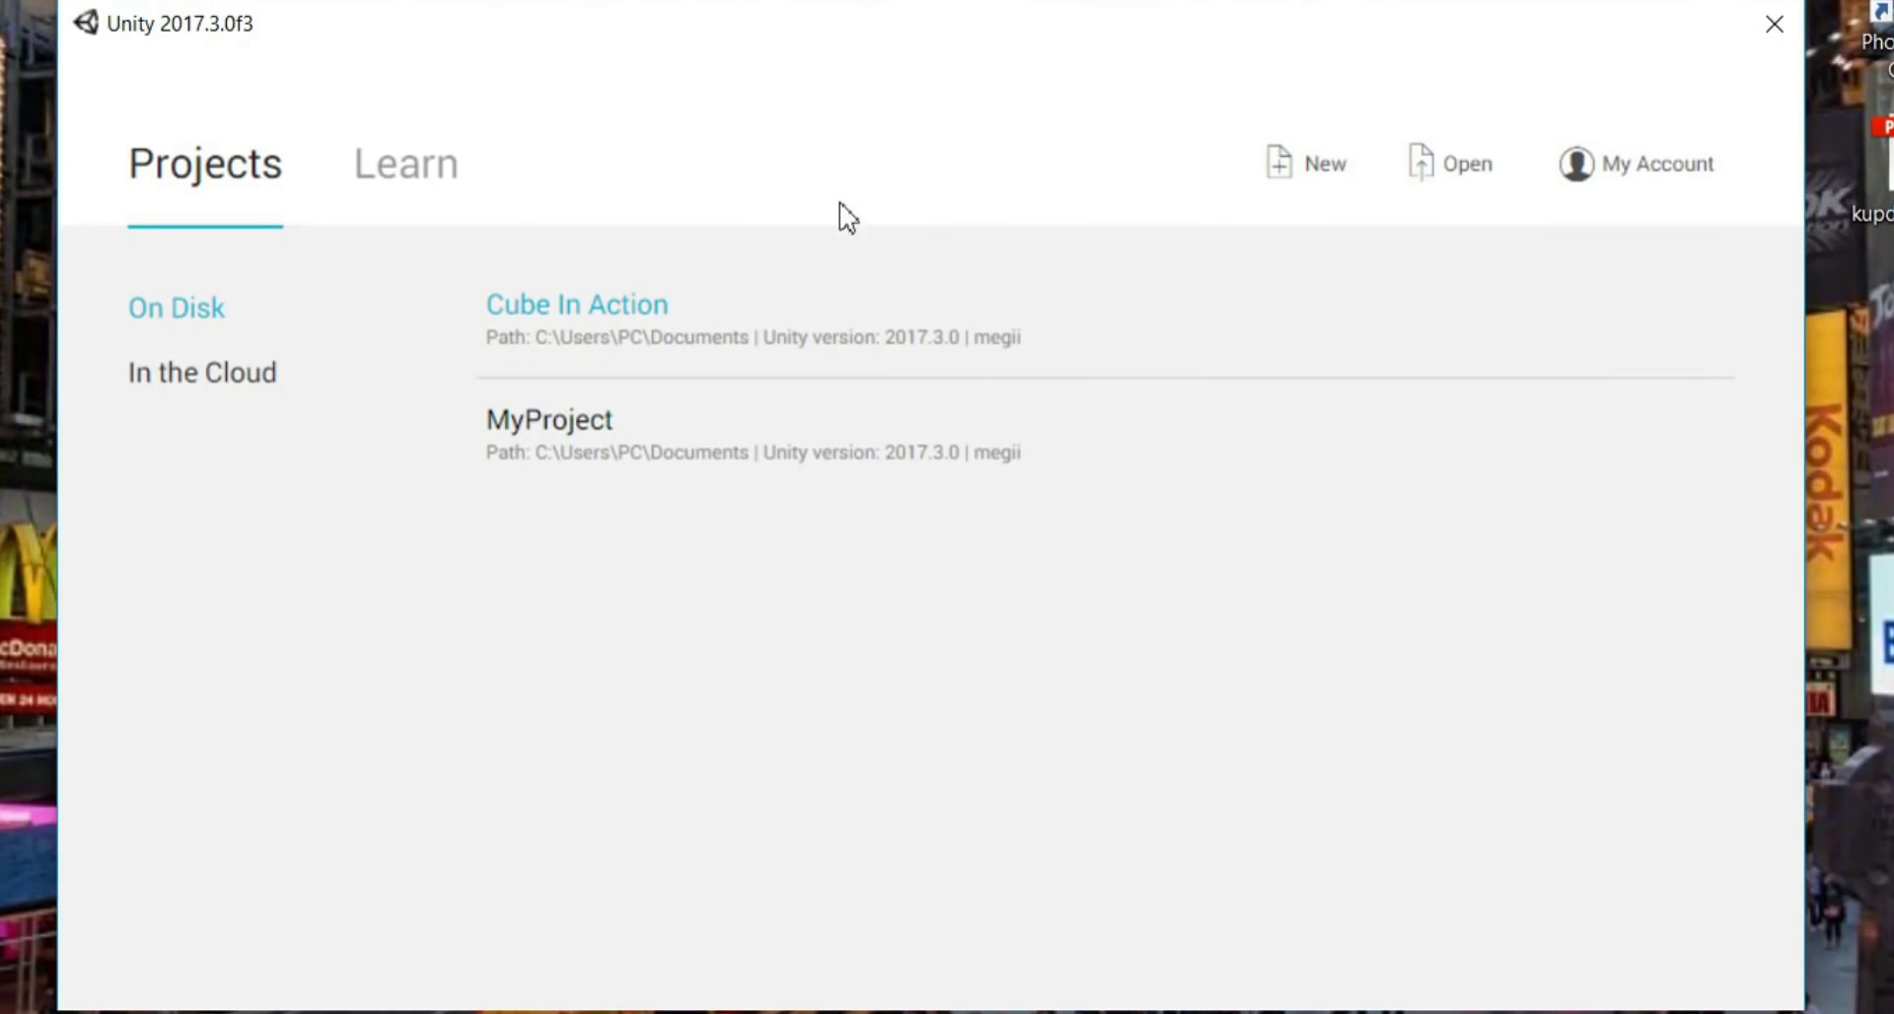
Step: Create a new 2D project named Cube In Action Tutorial
left_click(1325, 173)
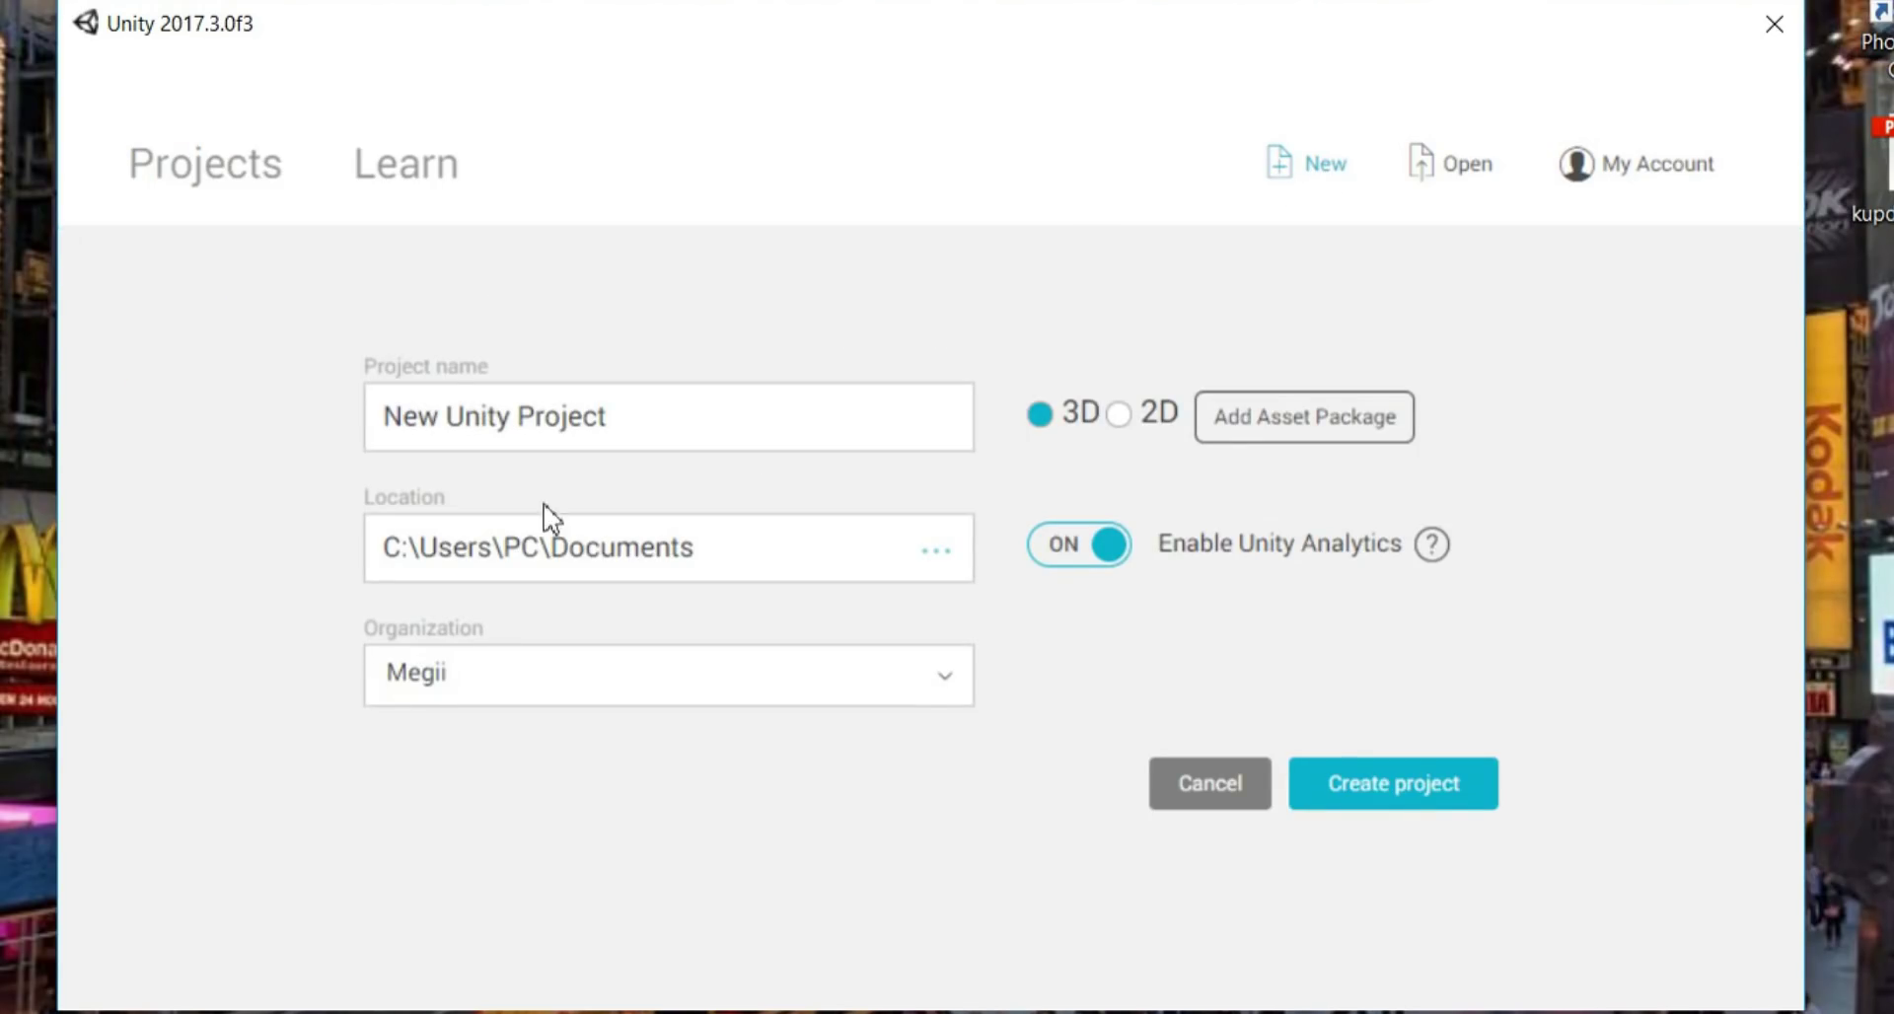
left_click(507, 426)
left_click(614, 414)
left_click_drag(635, 414, 139, 453)
type("Cube In Action Tutori")
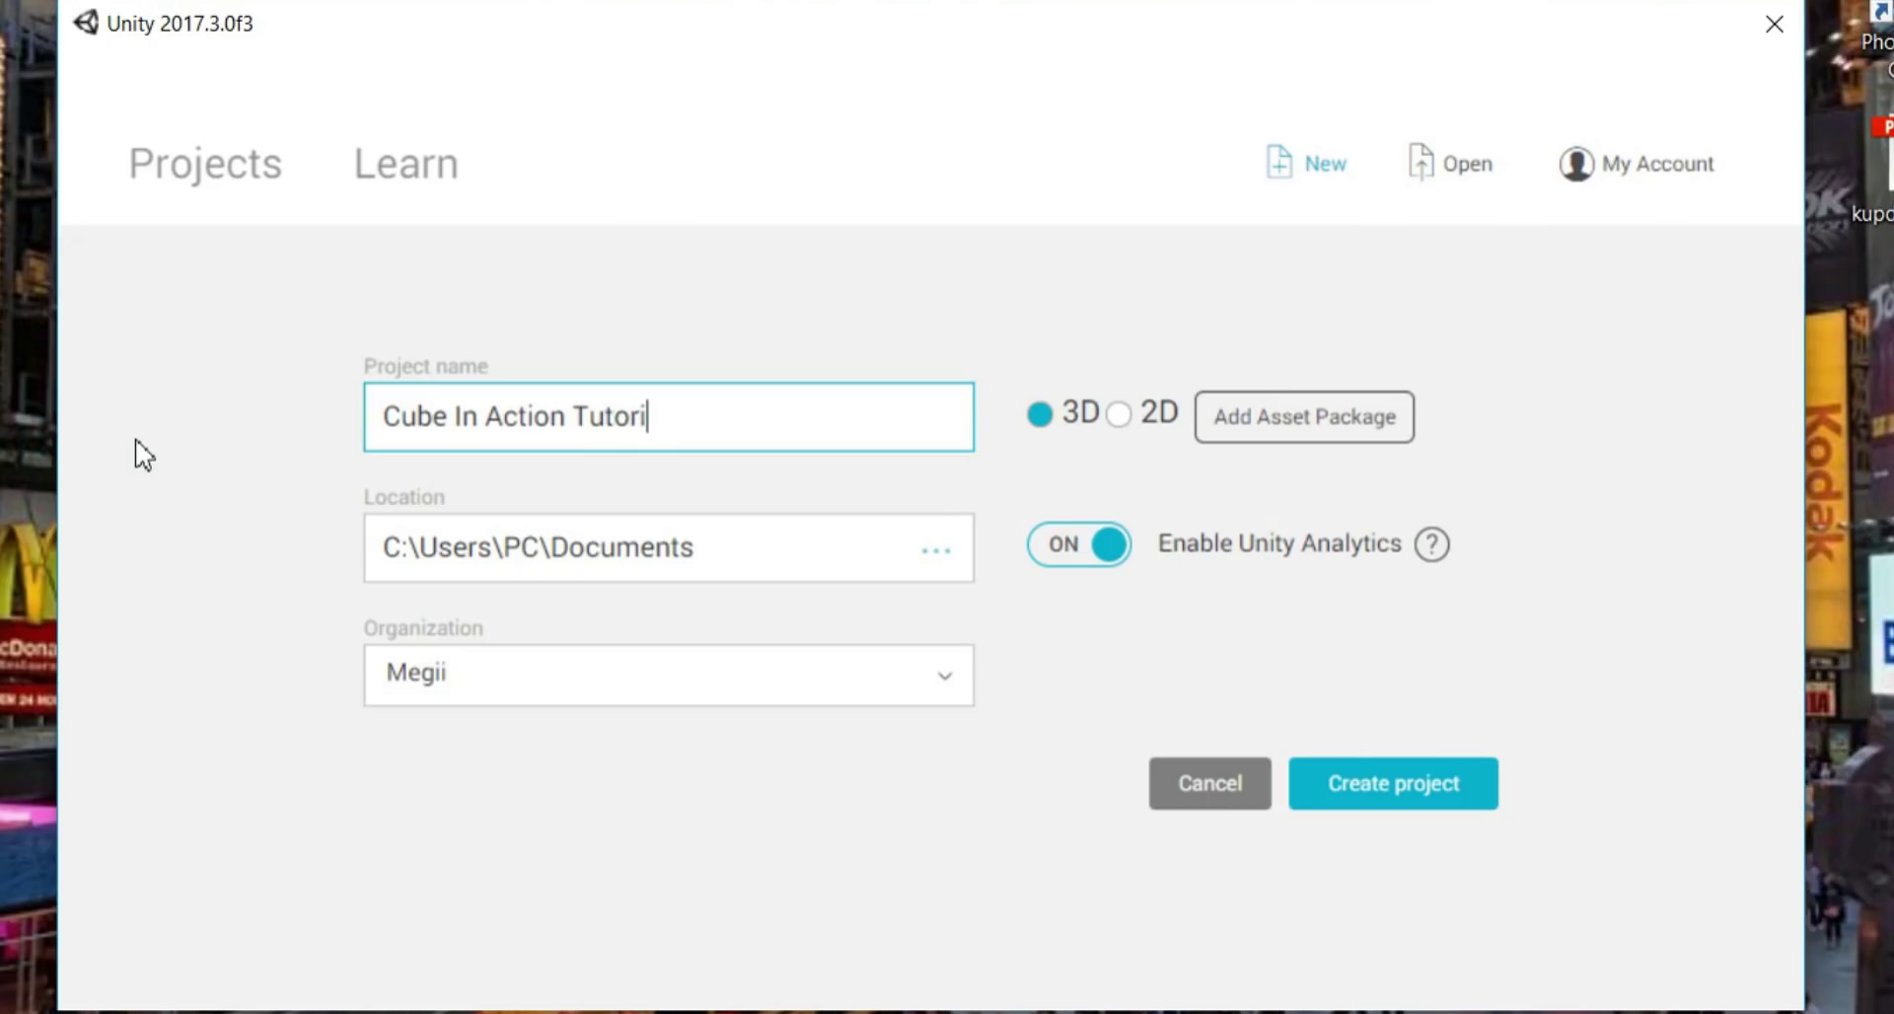
type("al")
left_click(1121, 414)
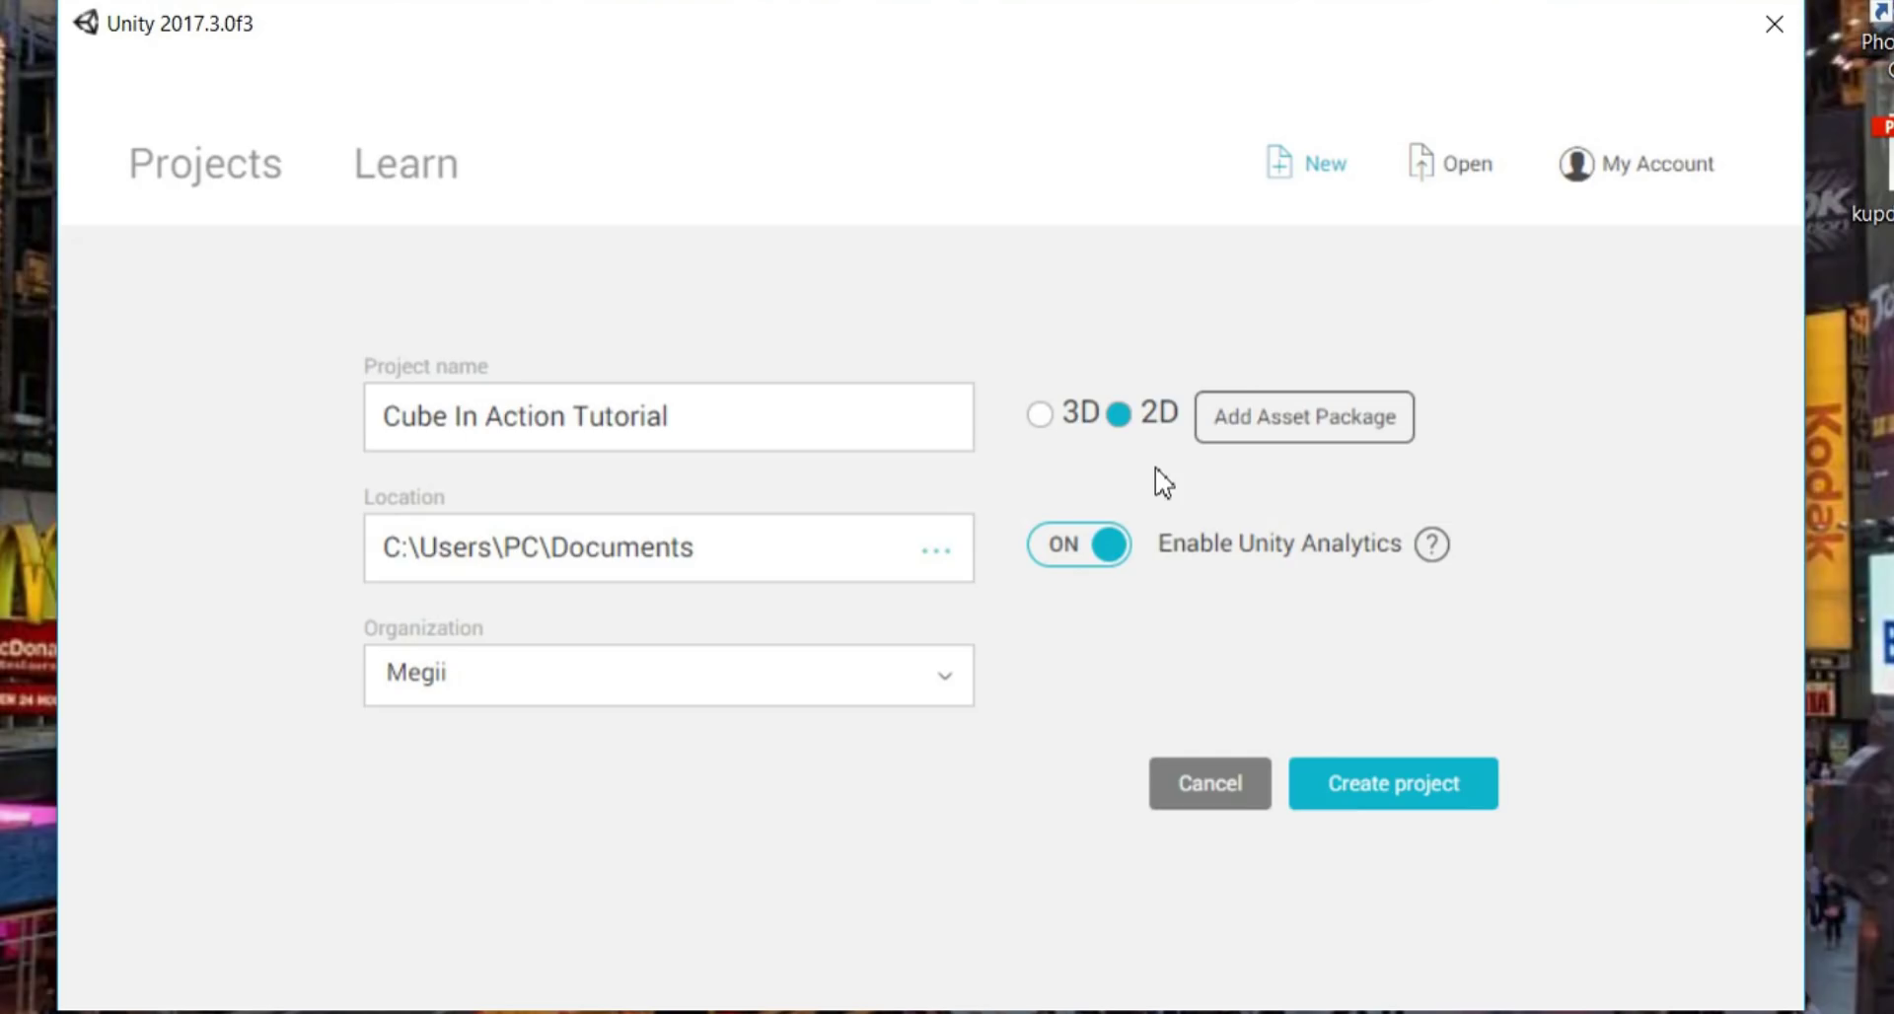
left_click(1366, 801)
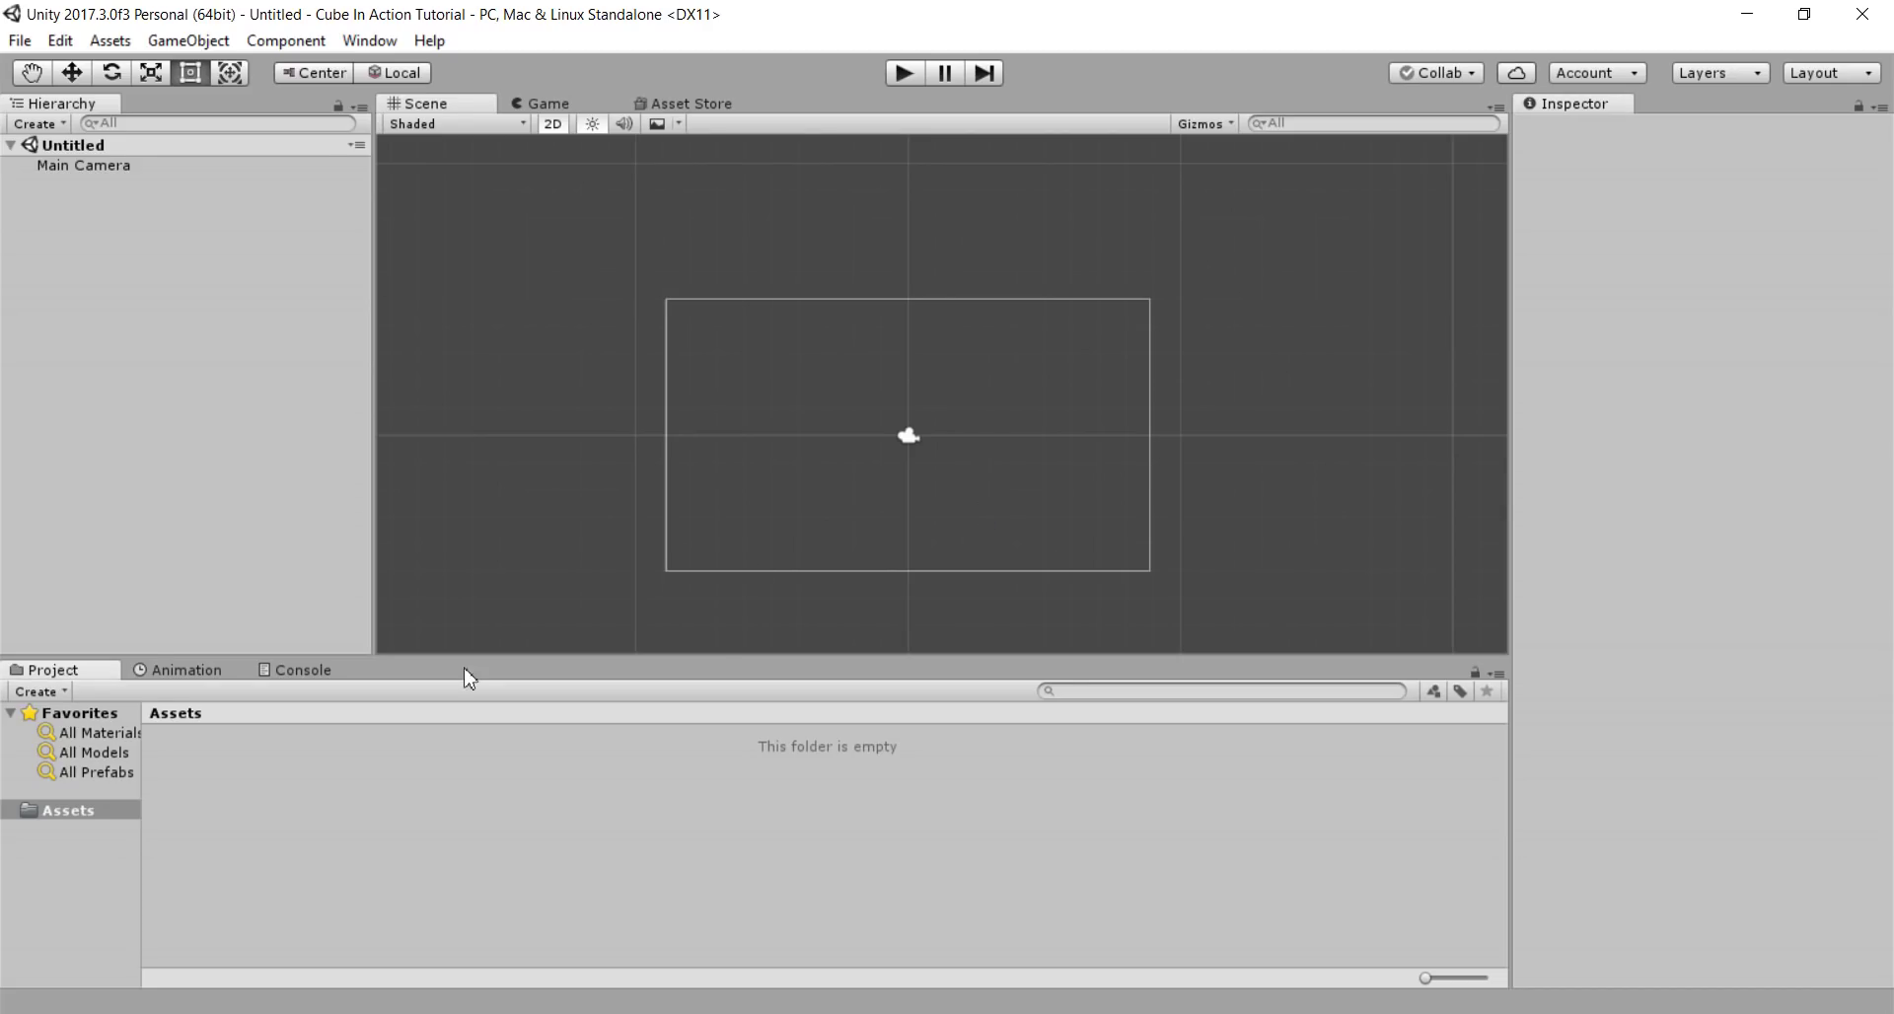
Step: Create a folder named Scripts in the project's root Assets folder
right_click(251, 765)
mouse_move(429, 279)
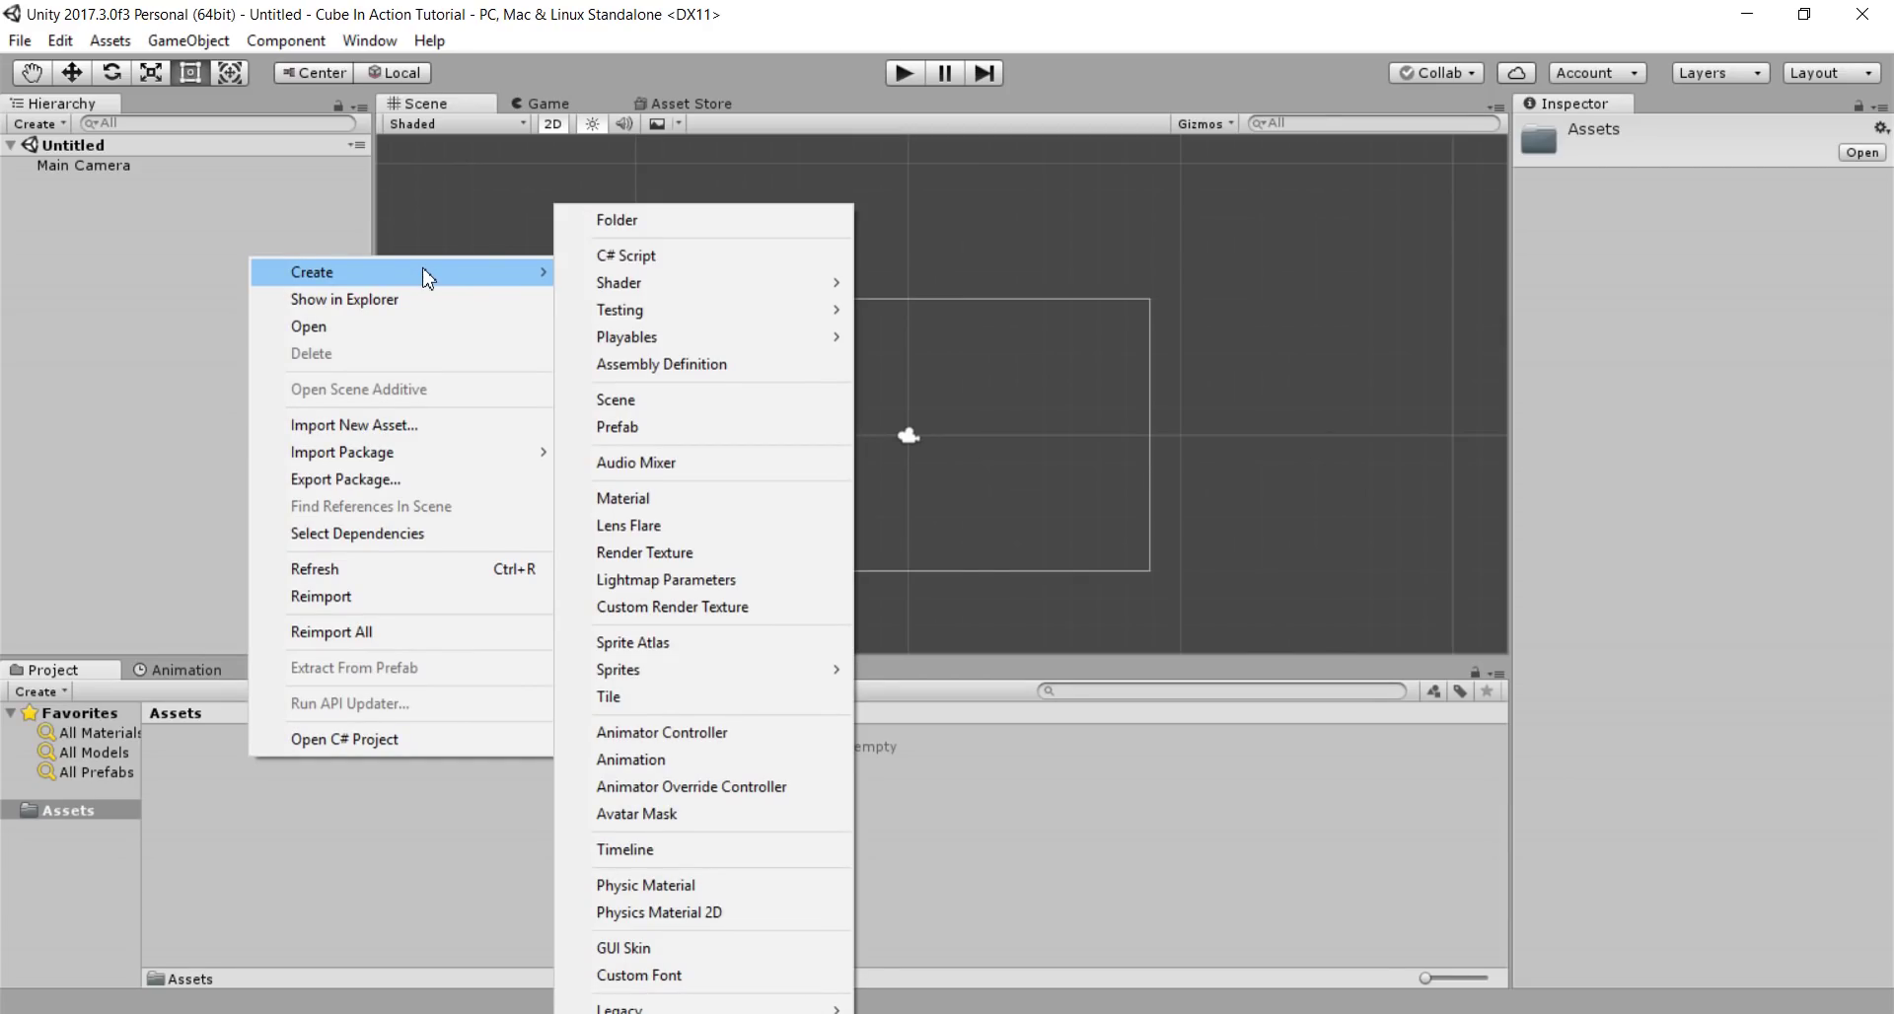
left_click(604, 221)
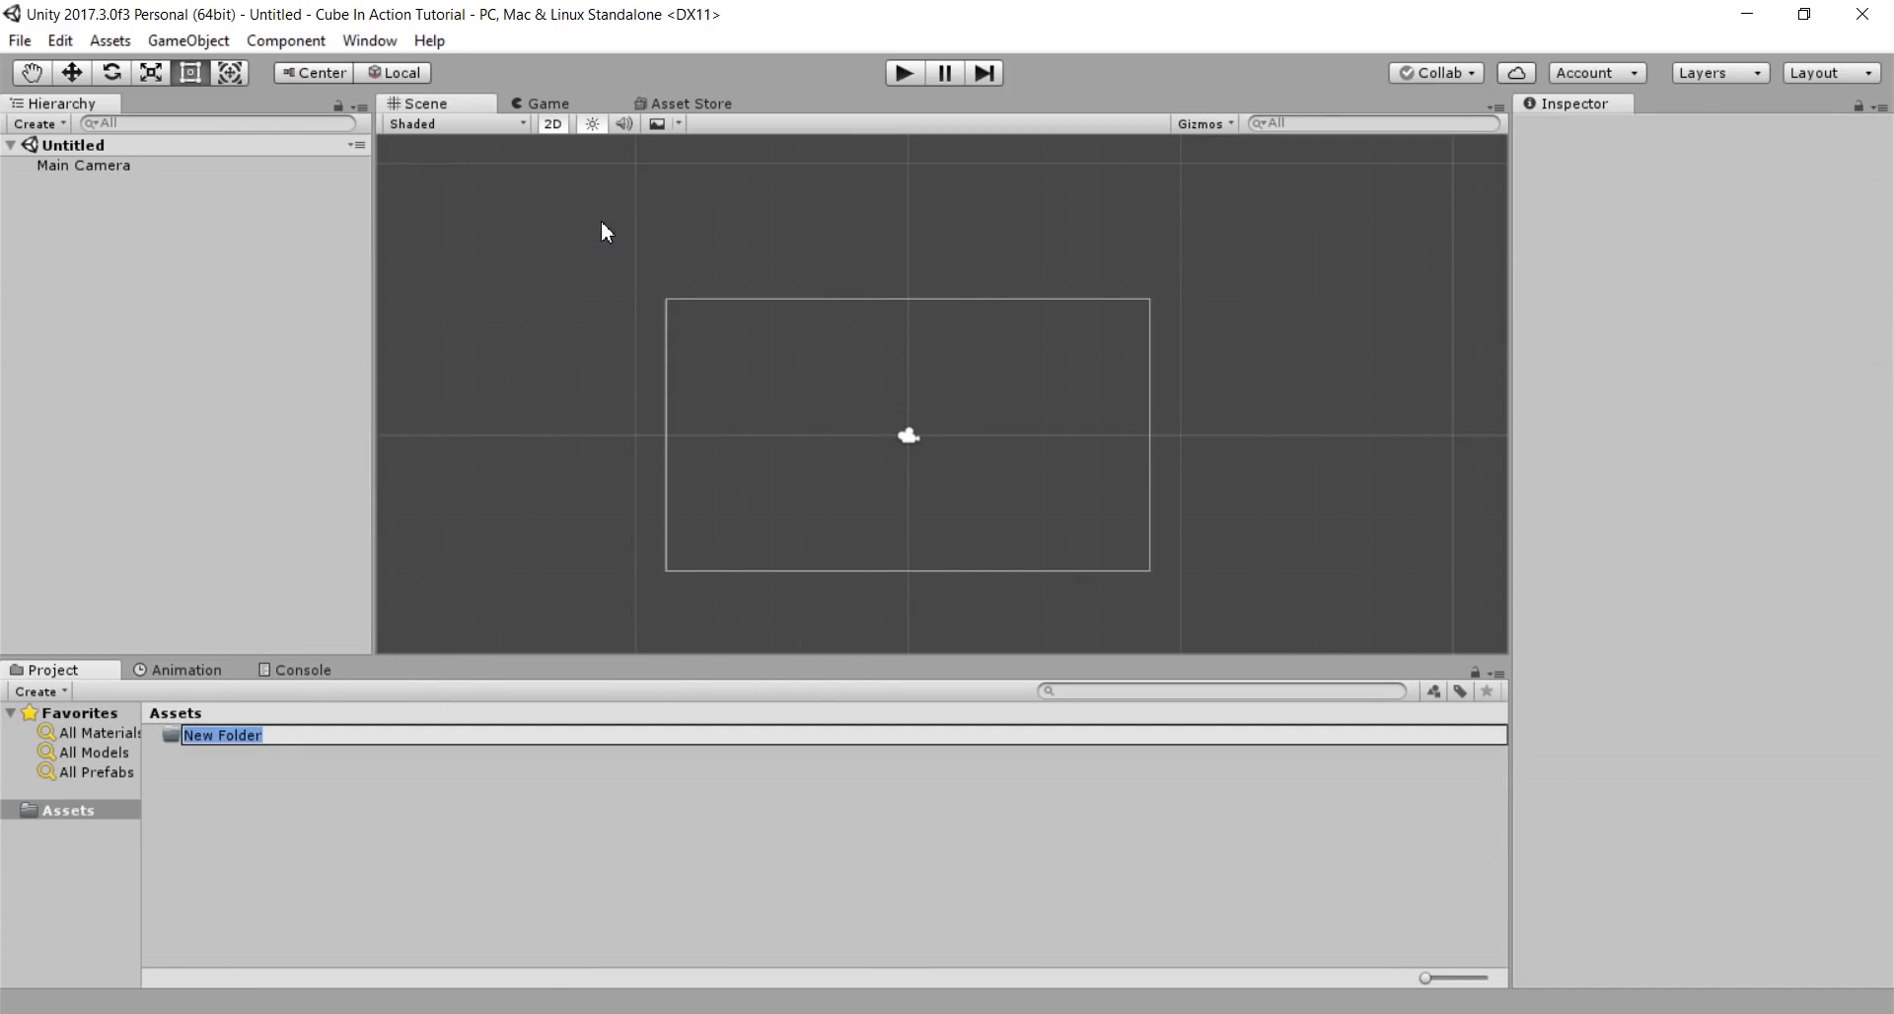
type("Scripts")
key("Return")
Step: Create a folder named Scenes in the root Assets folder
left_click(364, 773)
right_click(336, 781)
mouse_move(546, 302)
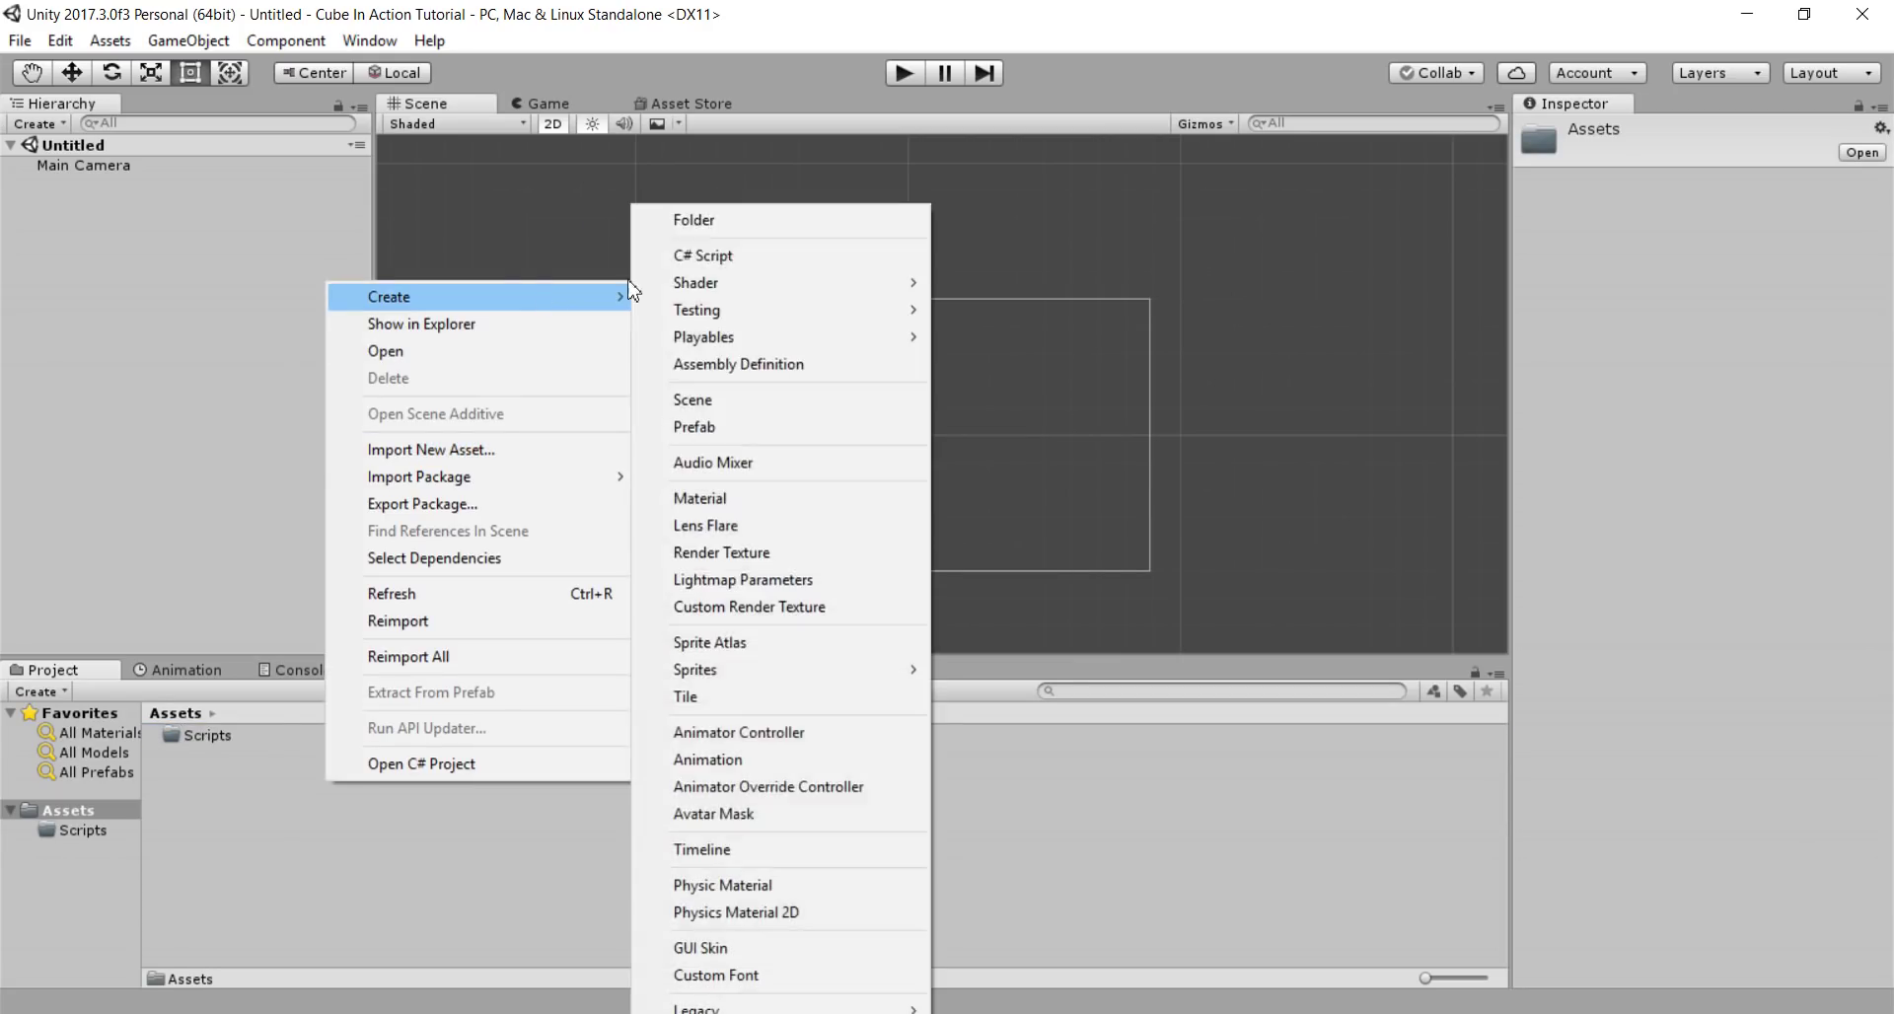
left_click(726, 219)
type("Scenes")
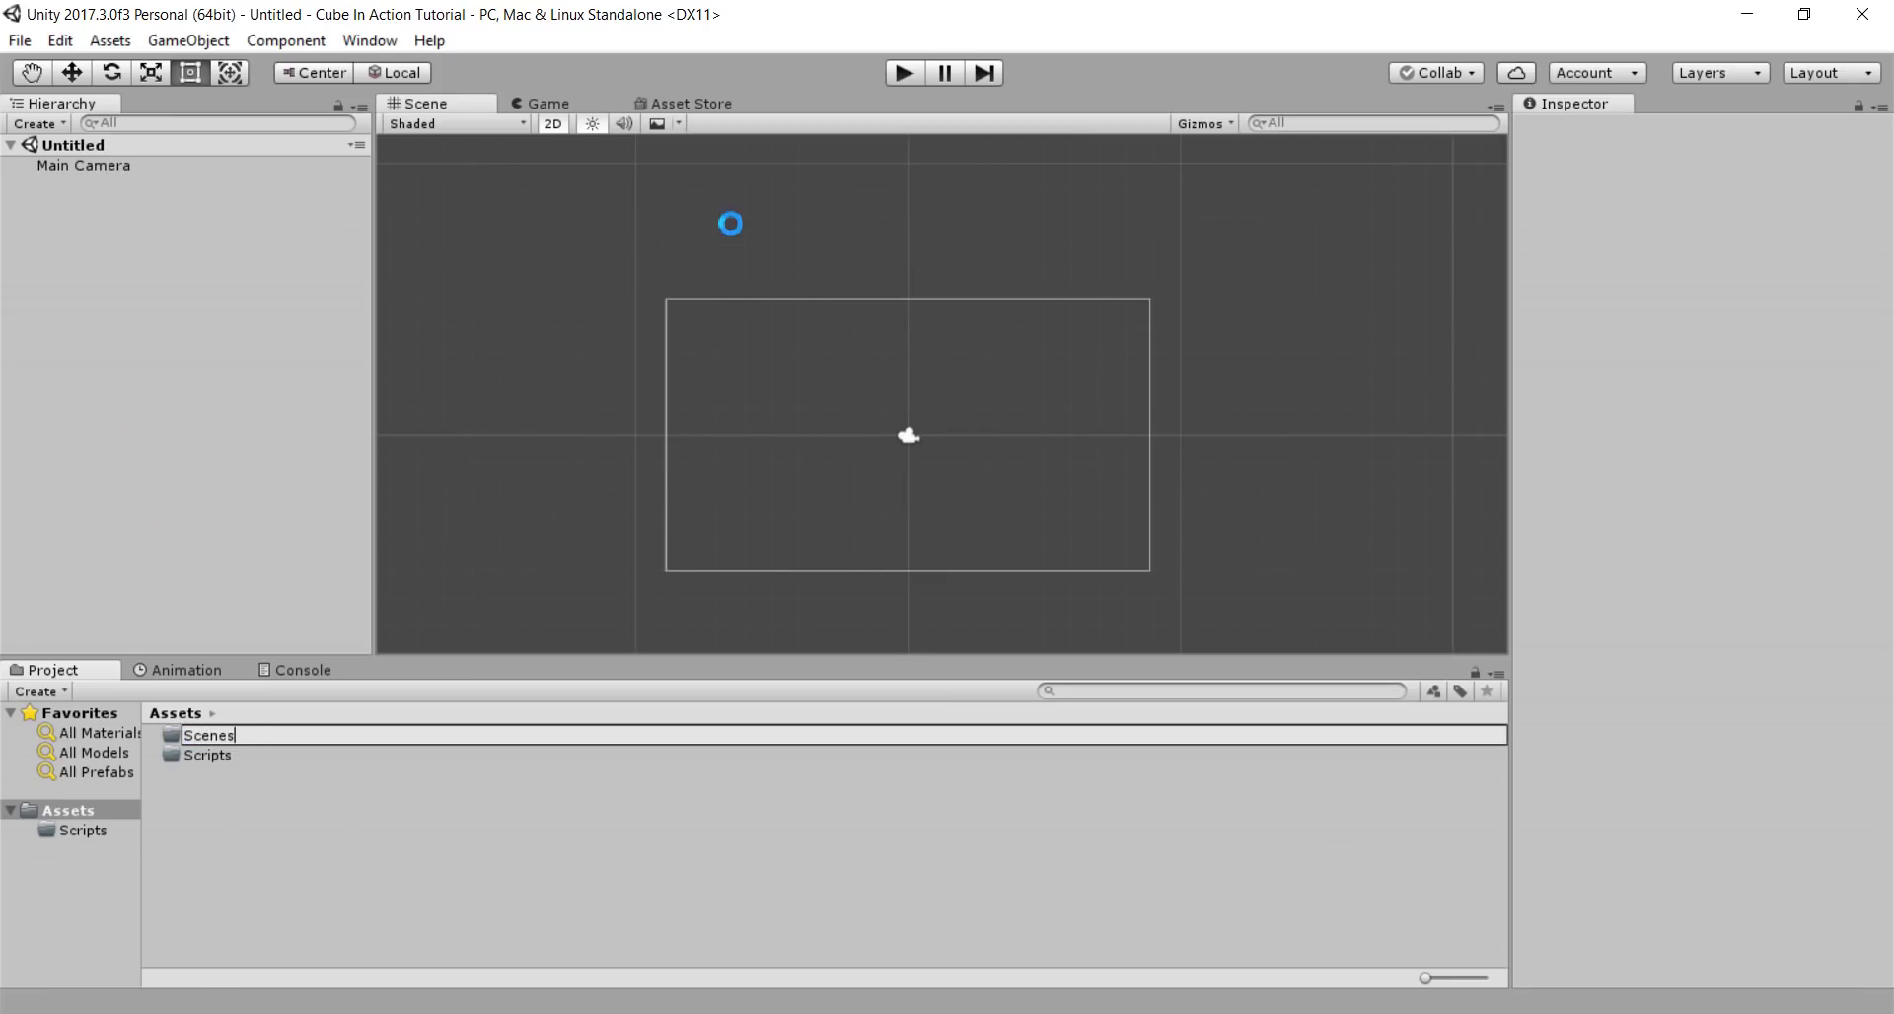
key("Return")
Step: Create a subfolder named Assets in the root Assets folder
left_click(305, 847)
right_click(305, 847)
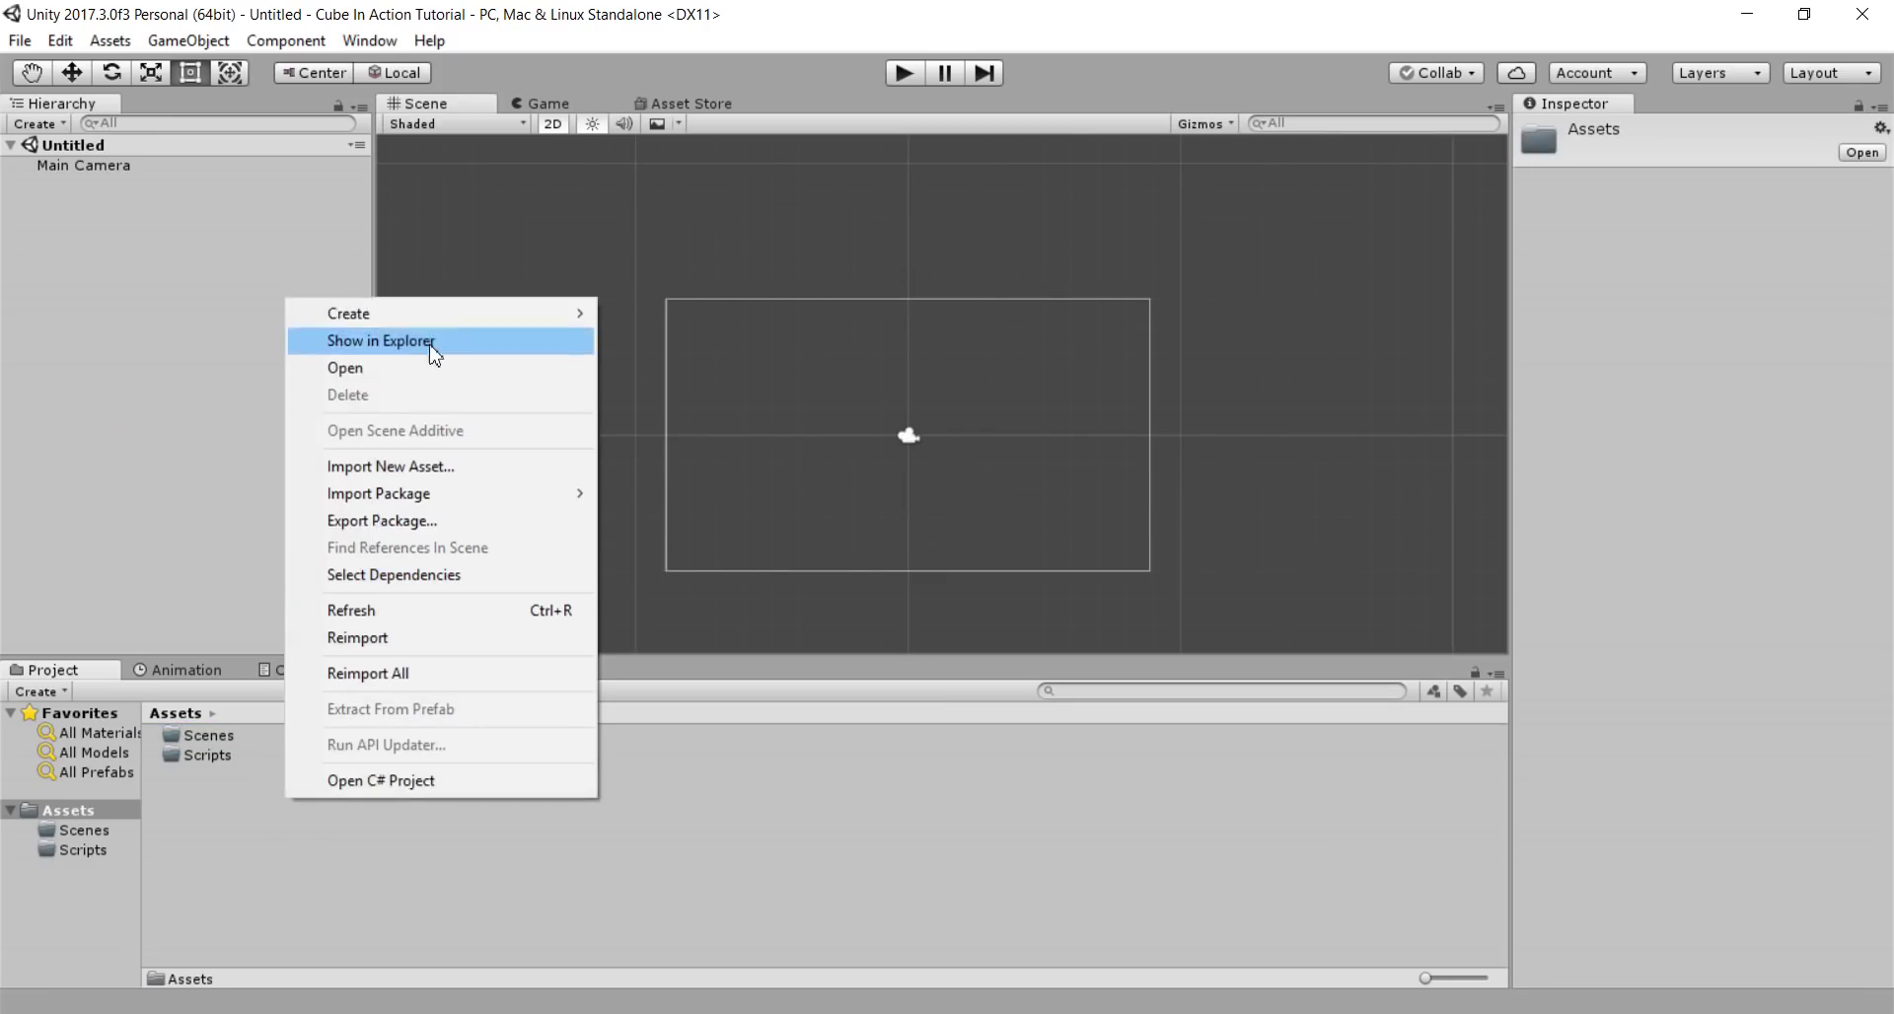
mouse_move(444, 314)
left_click(664, 221)
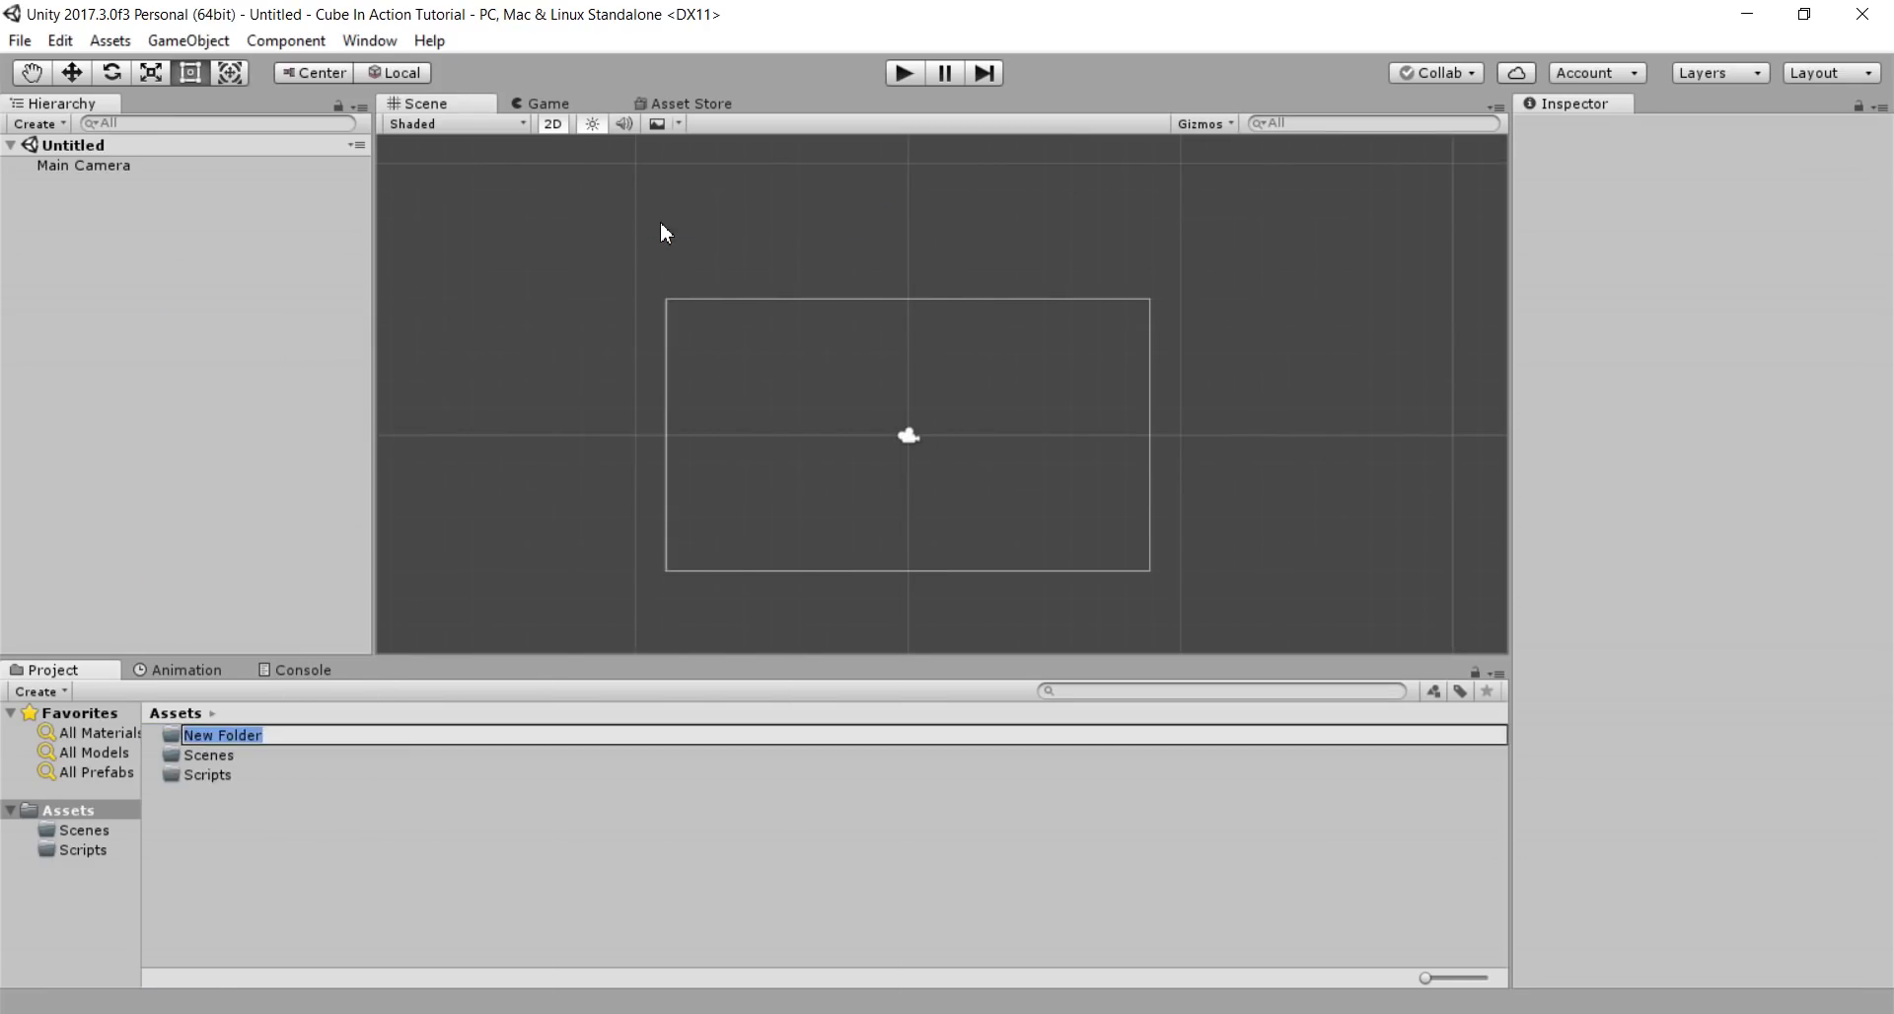
type("Assets")
key("Return")
left_click(179, 446)
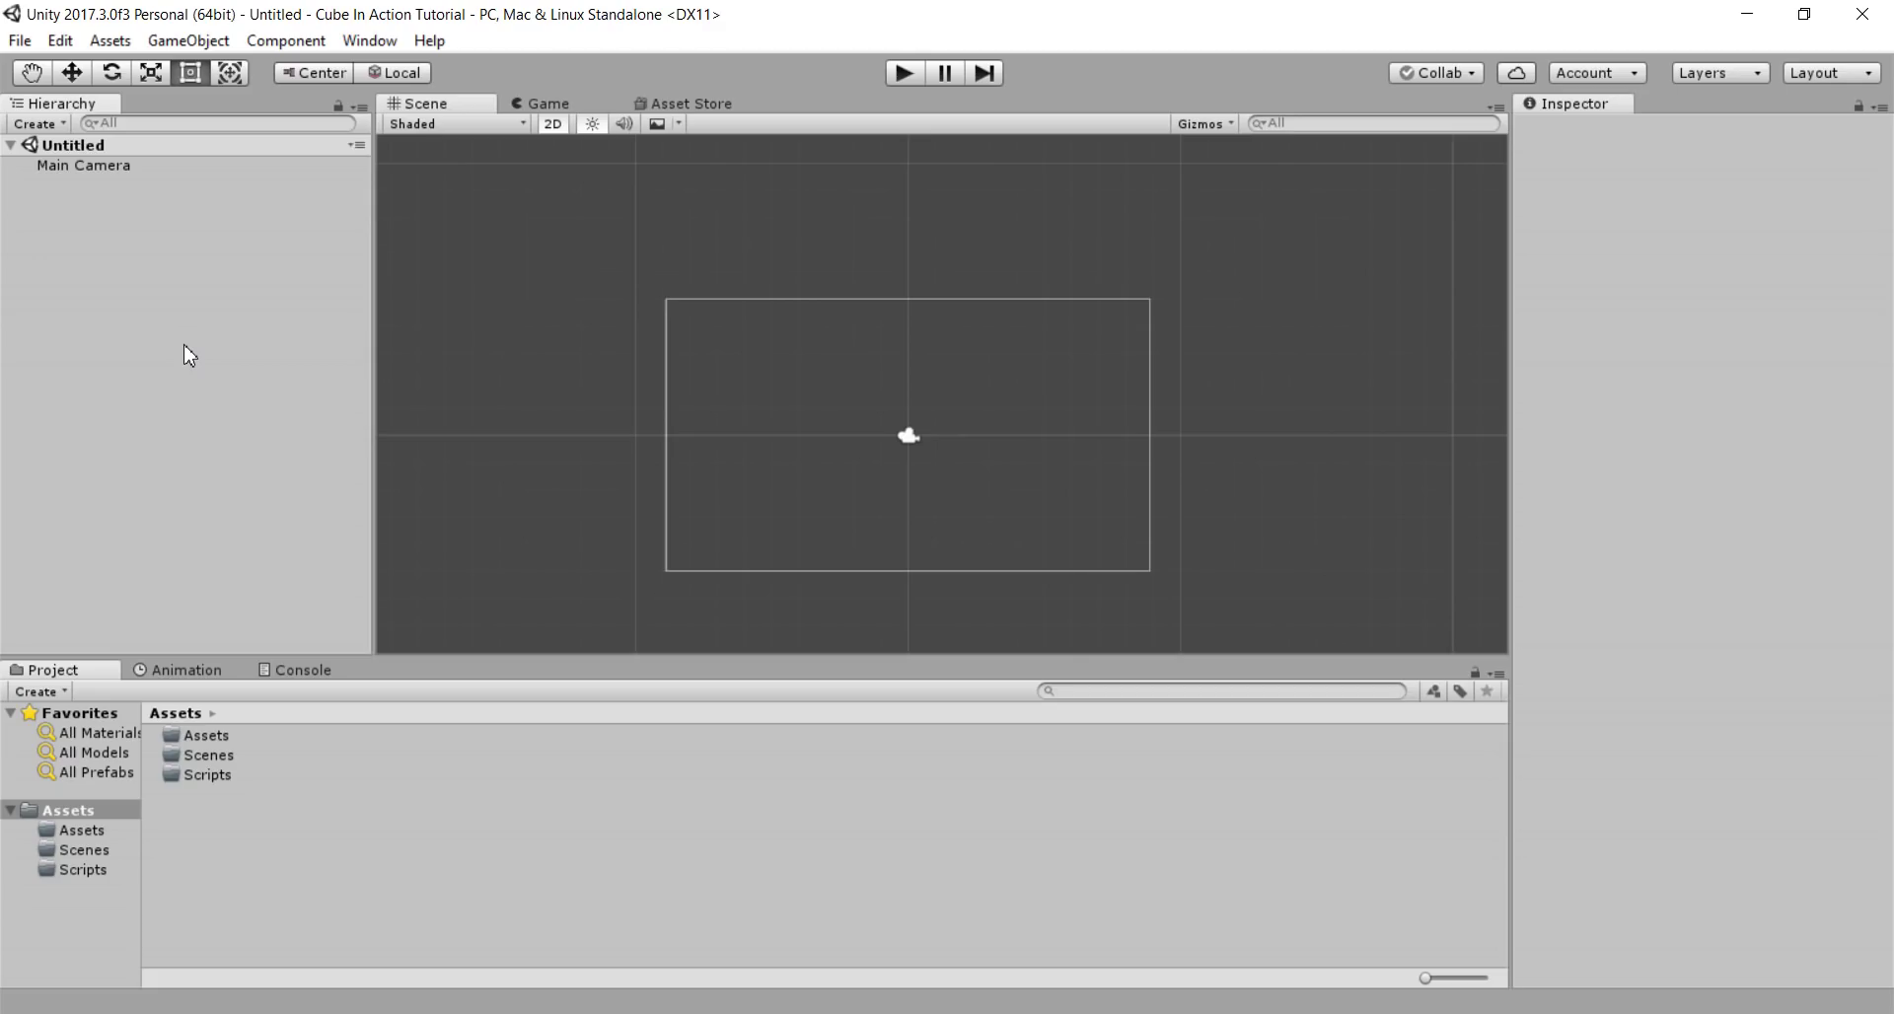
Step: Save the untitled scene as Gameplay in the Scenes folder
left_click(19, 42)
left_click(93, 131)
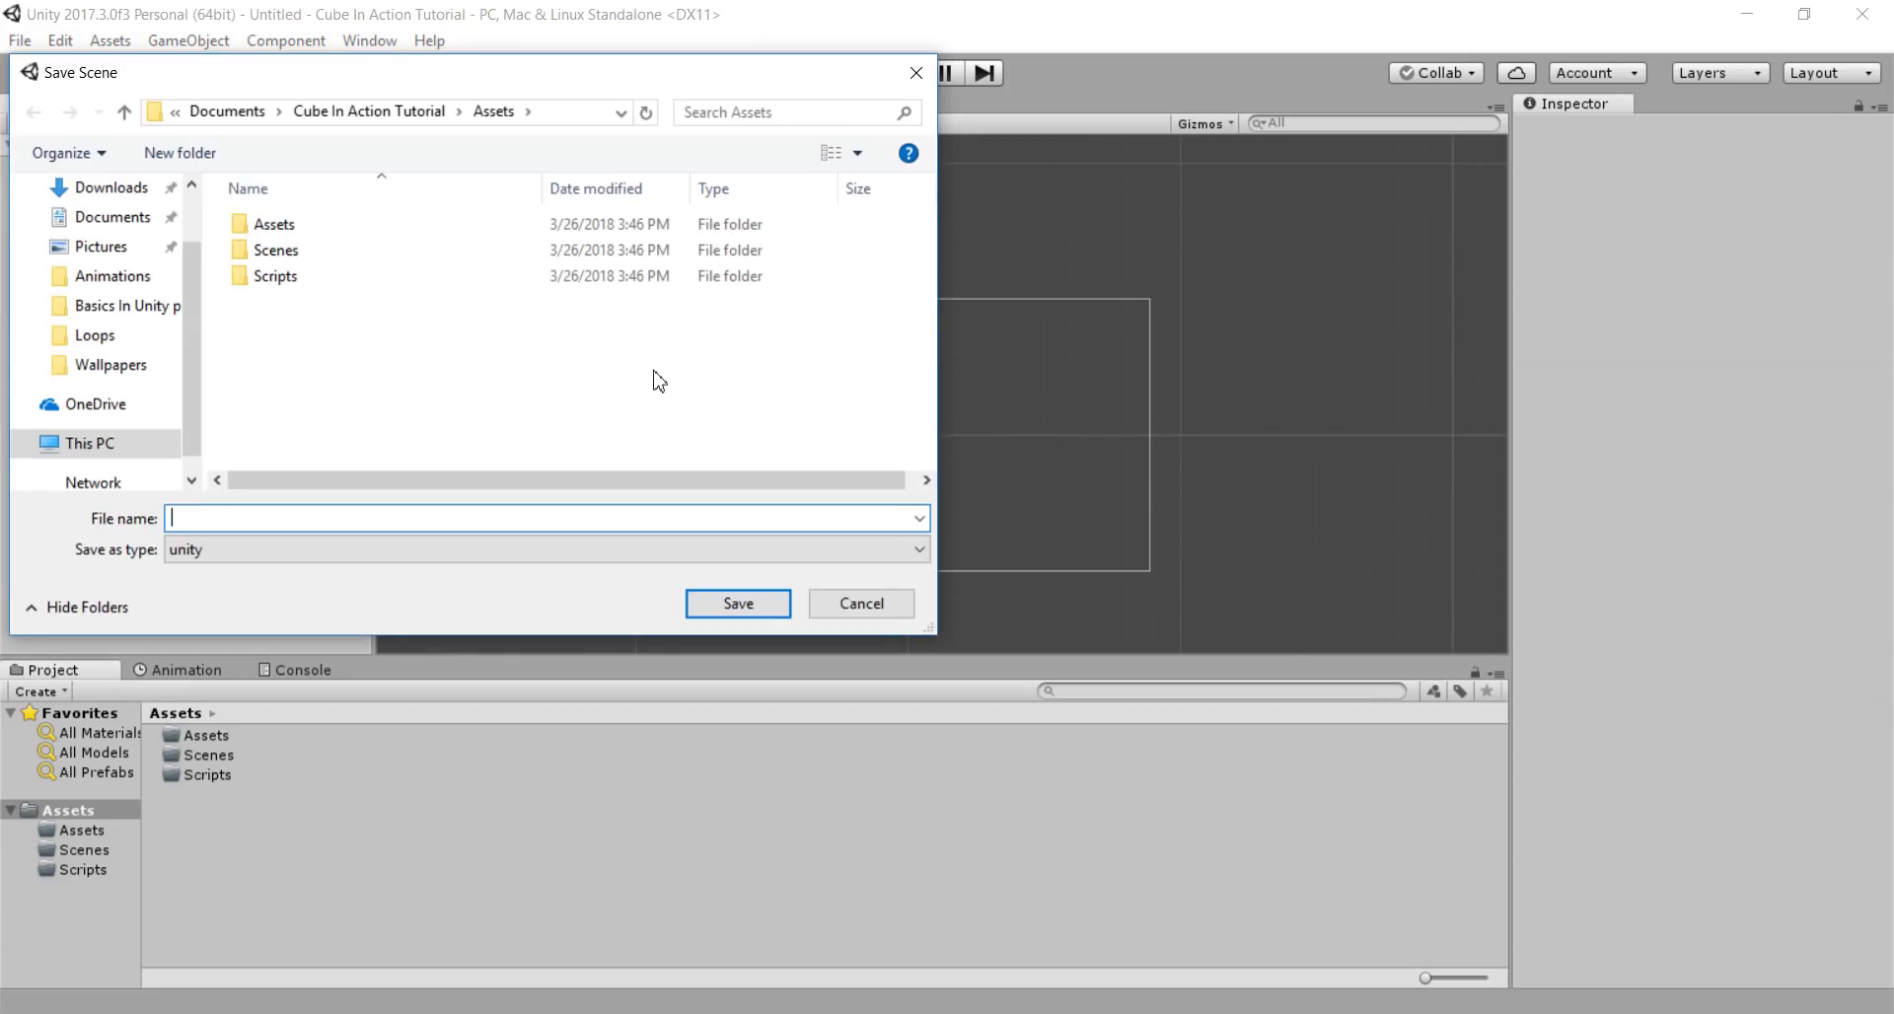
double_click(296, 259)
left_click(373, 520)
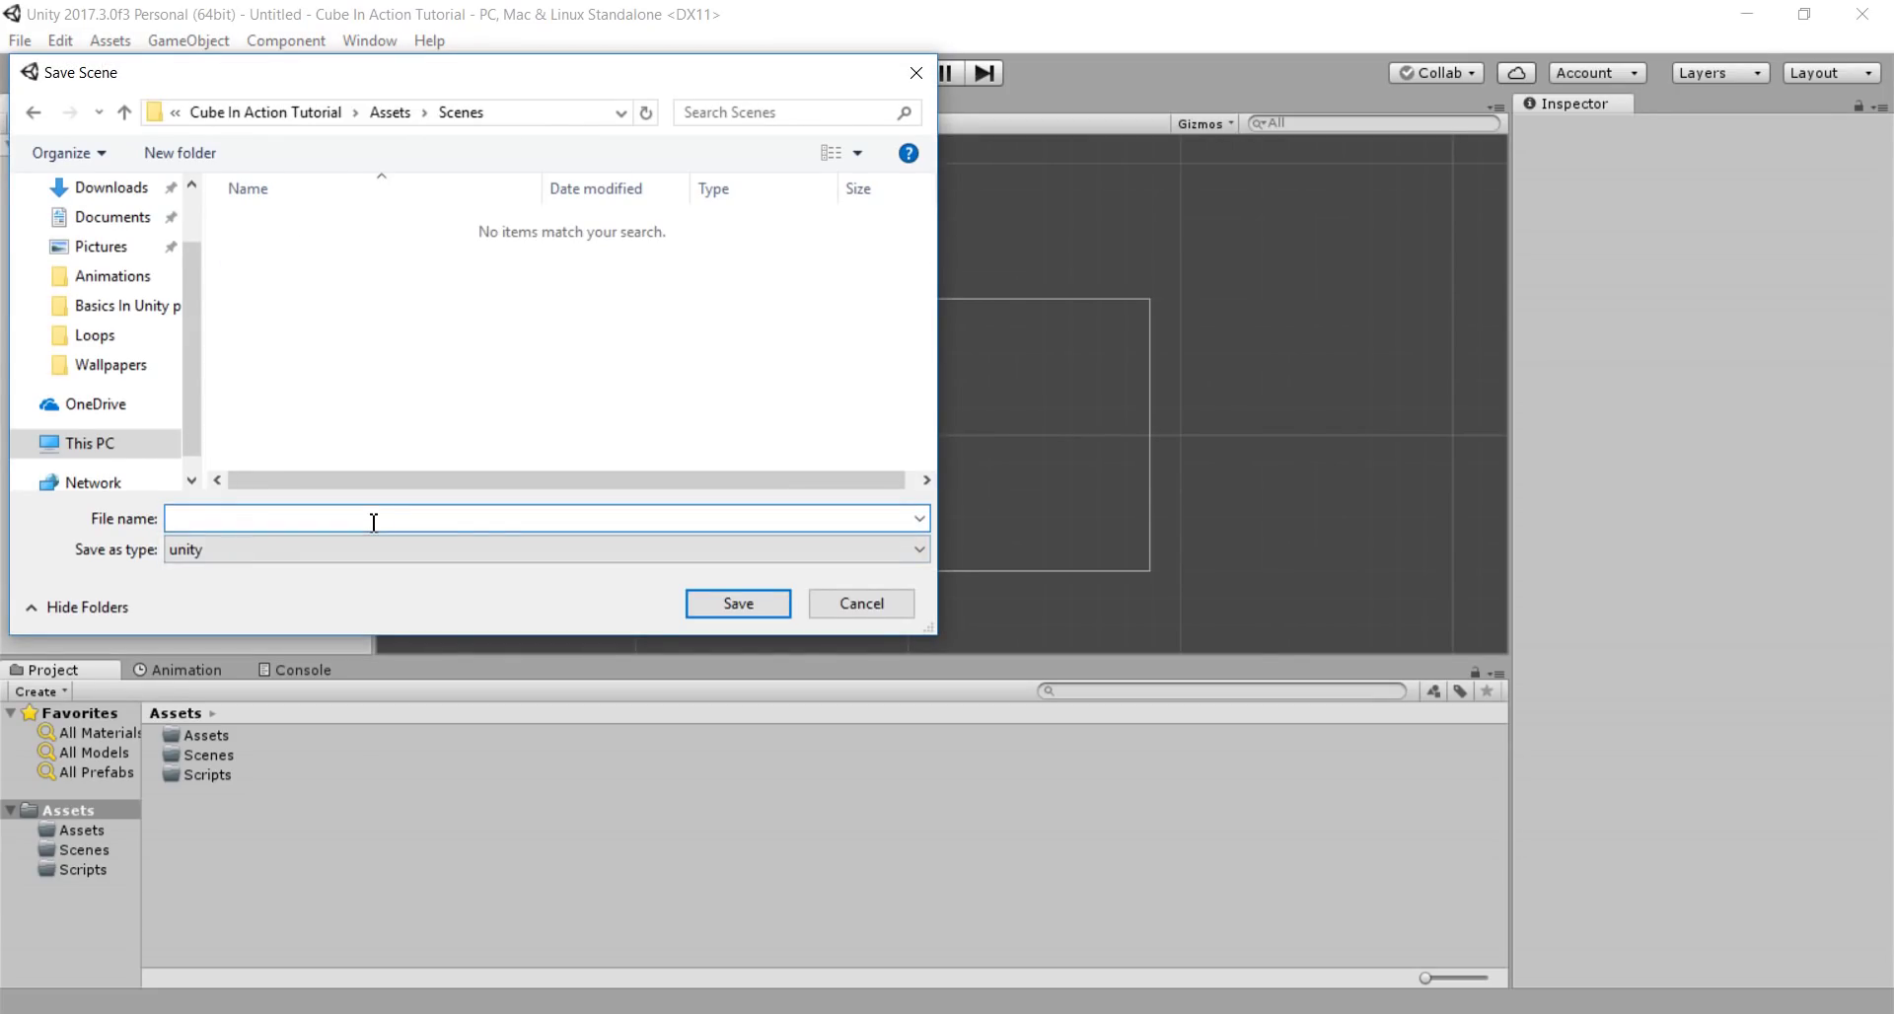
type("Gameplay")
key("Return")
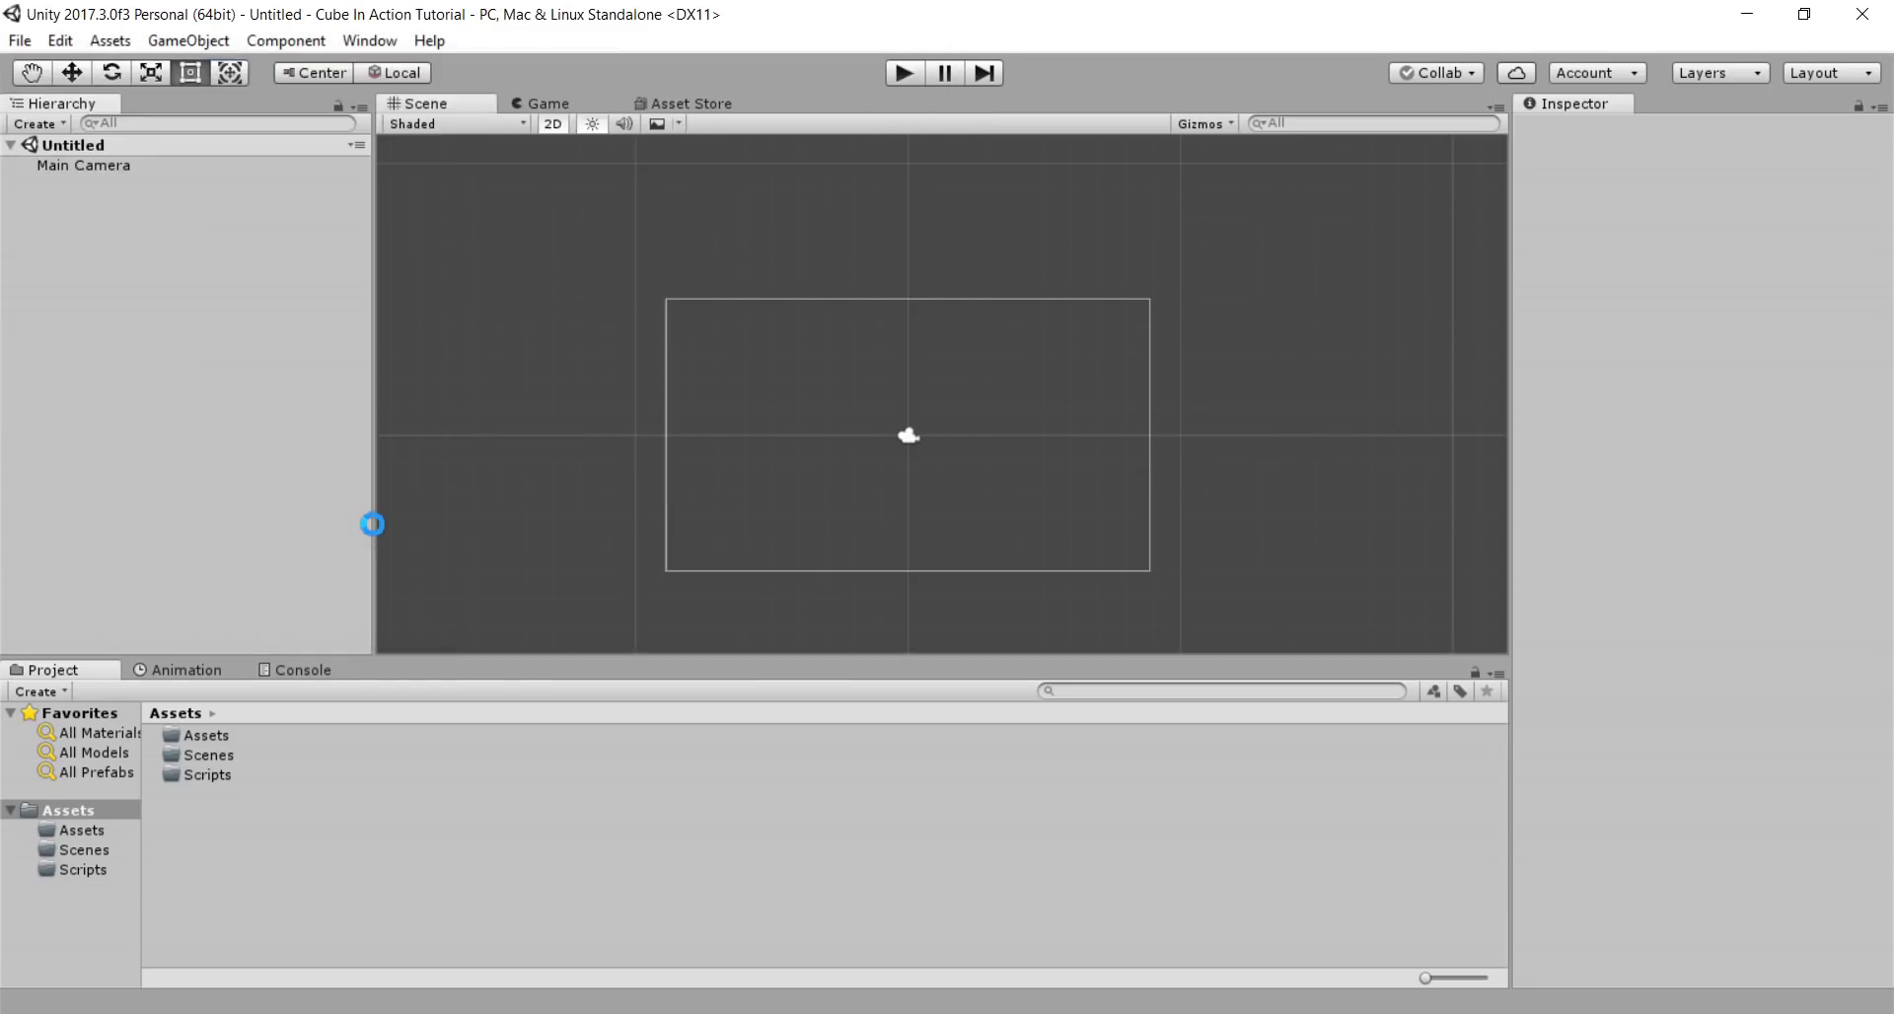